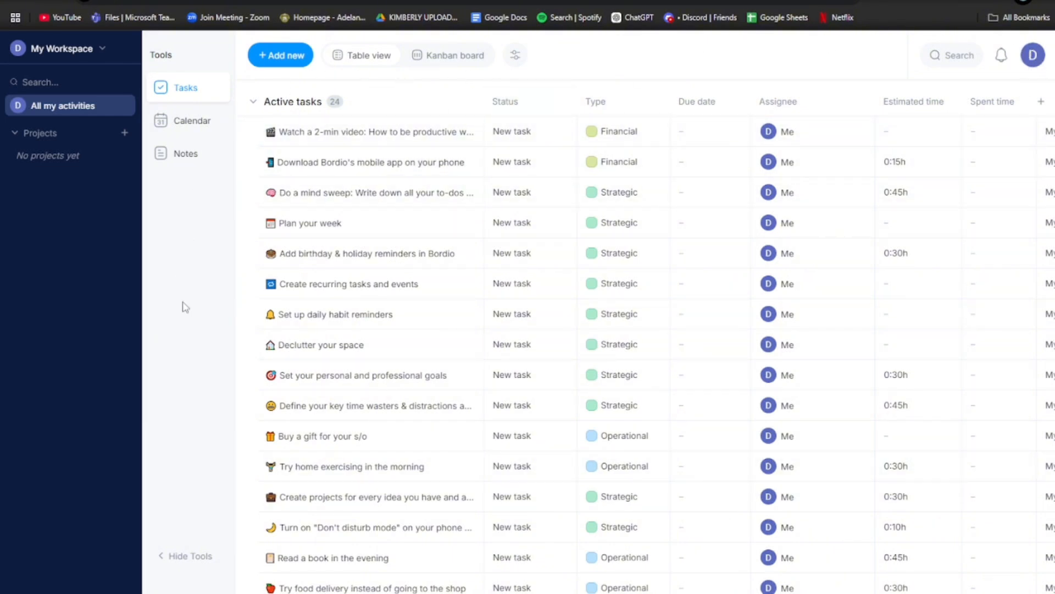
- Scroll through the task list and collapse, then re-expand, the Active tasks group
scroll(411, 317, "down", 6)
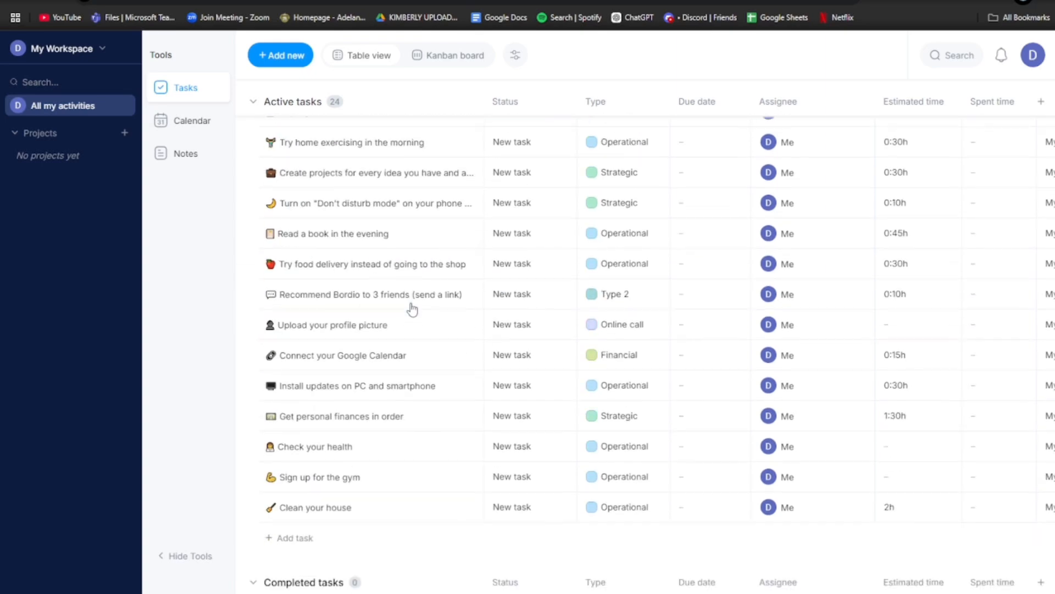
scroll(411, 308, "up", 6)
scroll(412, 309, "down", 5)
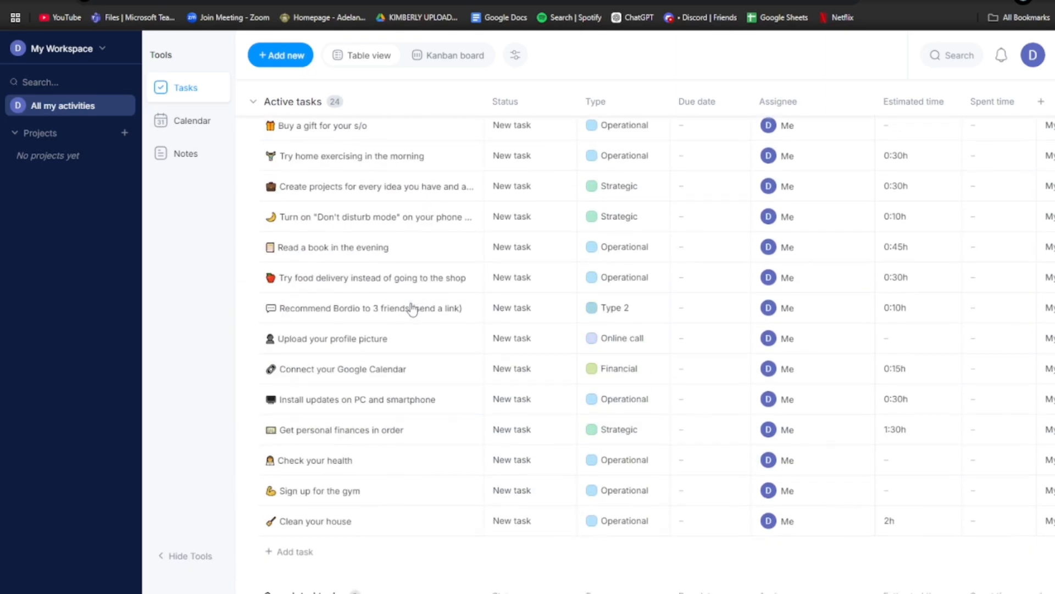
scroll(412, 309, "down", 2)
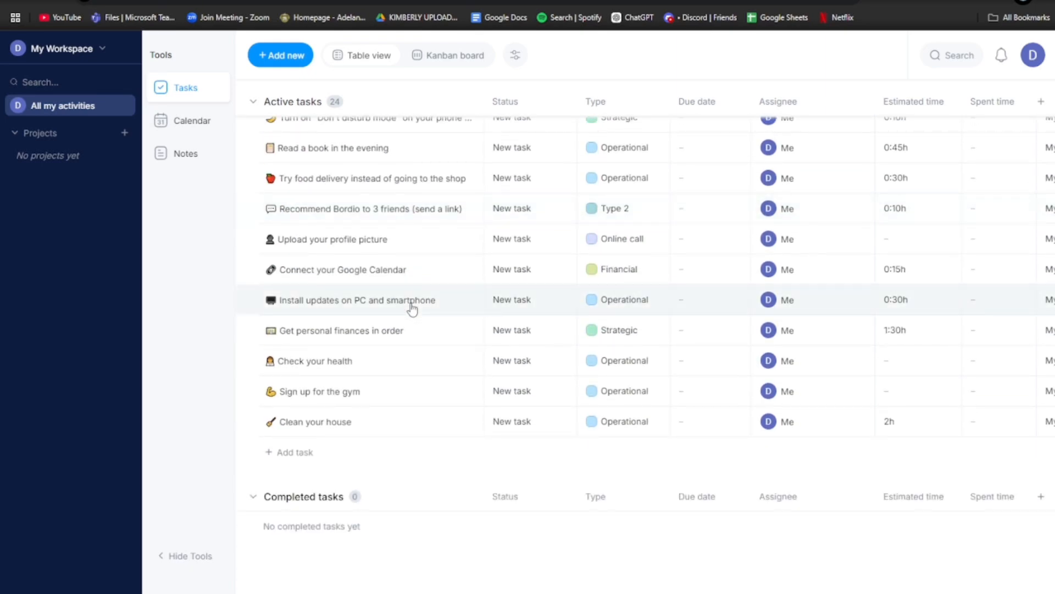
scroll(412, 310, "up", 7)
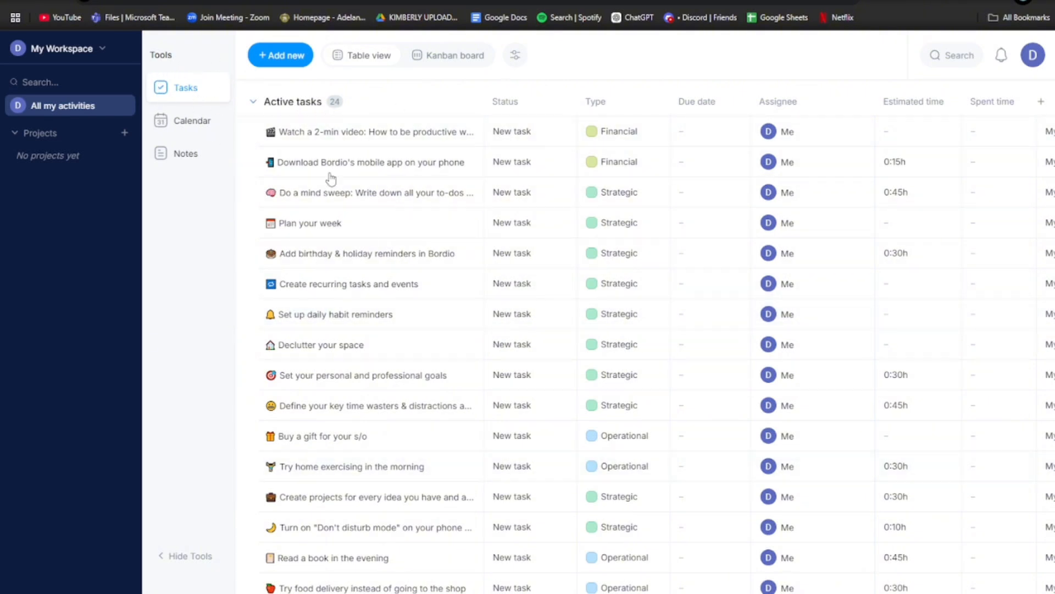
scroll(335, 473, "down", 6)
scroll(330, 464, "up", 6)
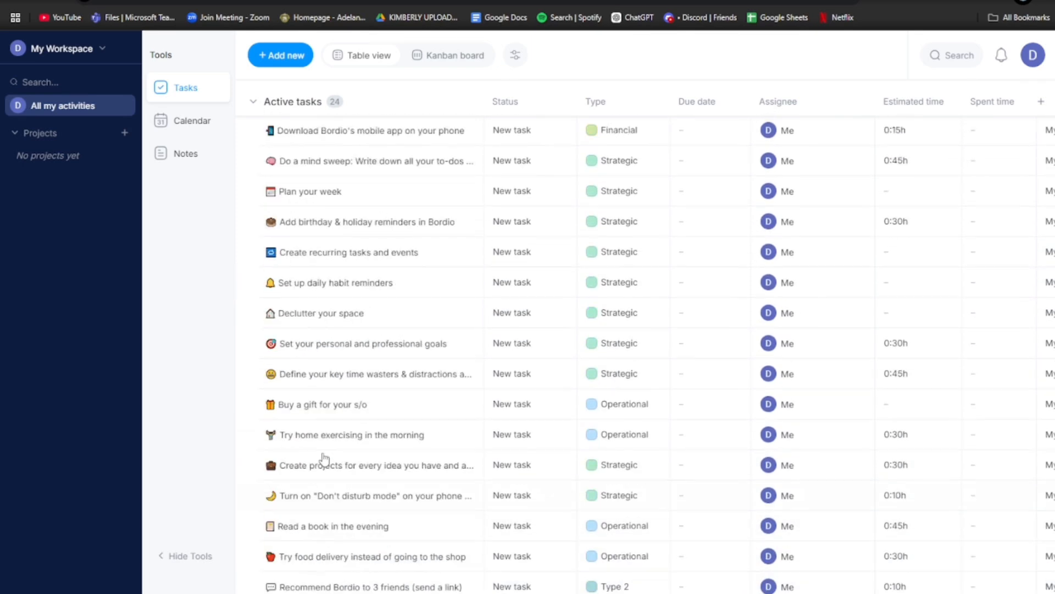
left_click(254, 104)
left_click(254, 103)
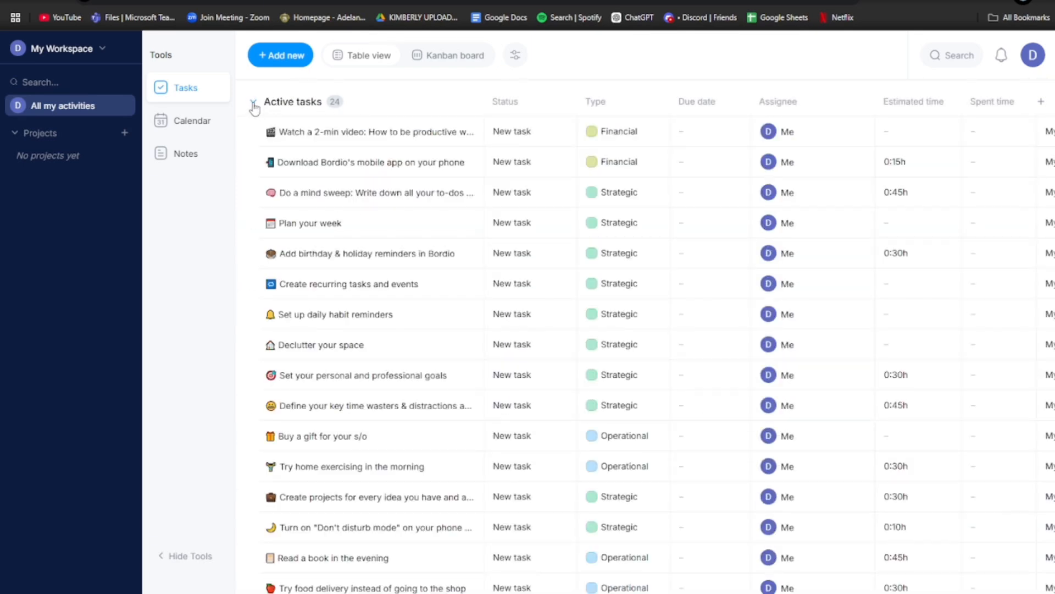
- Browse the scheduled-tasks calendar back two days, check notes and notifications, then return to the table
left_click(168, 131)
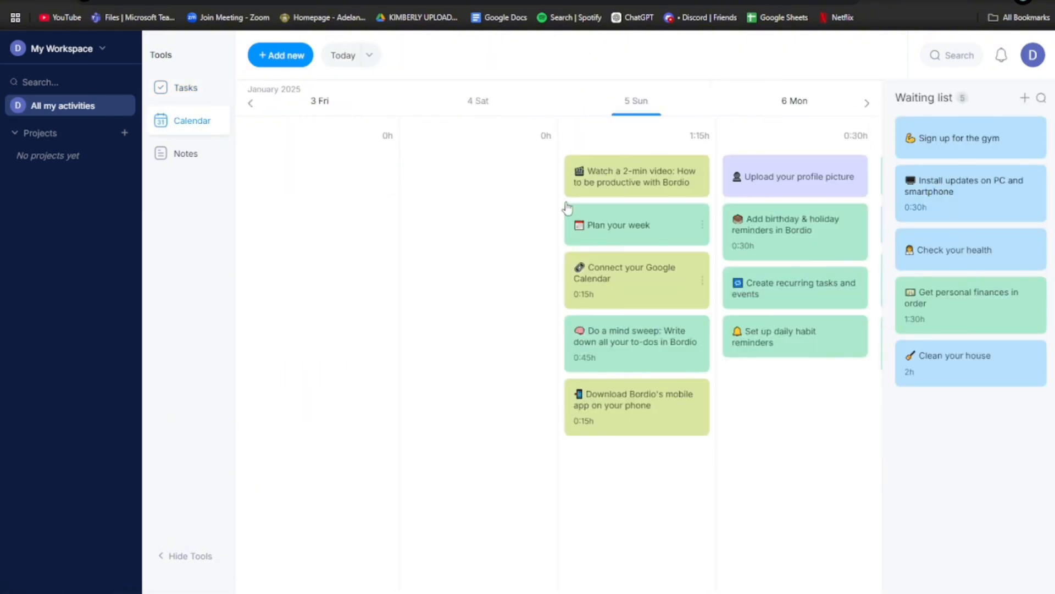
left_click(369, 56)
left_click(370, 57)
left_click(250, 104)
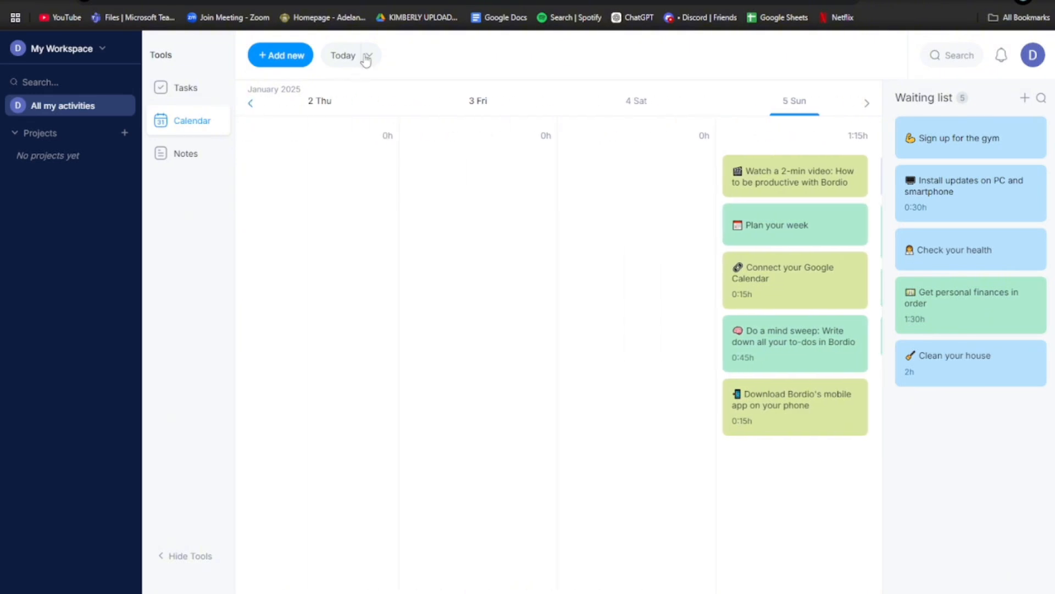
left_click(250, 104)
left_click(192, 155)
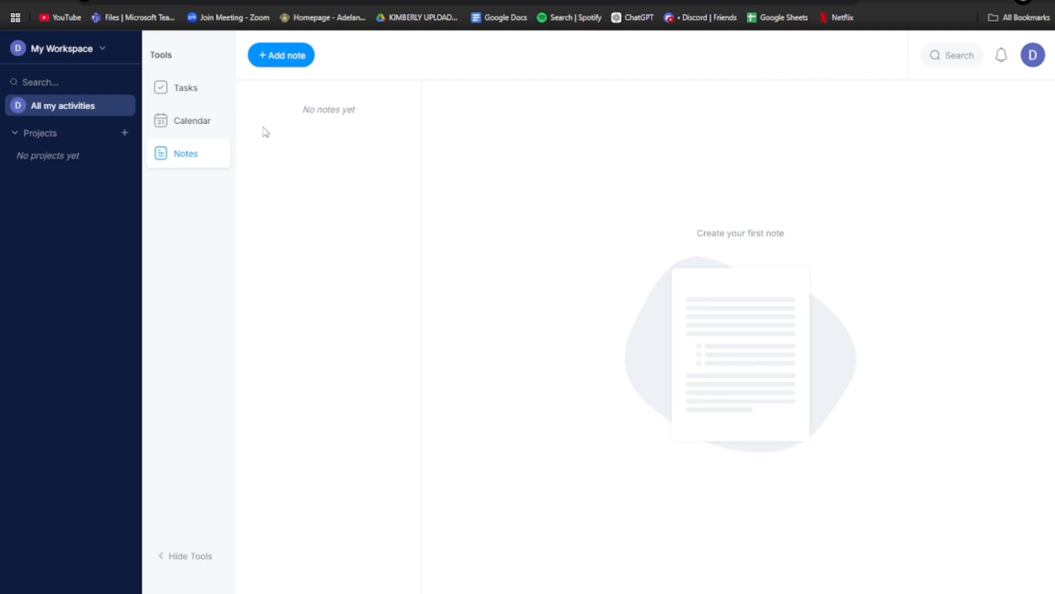
left_click(1005, 54)
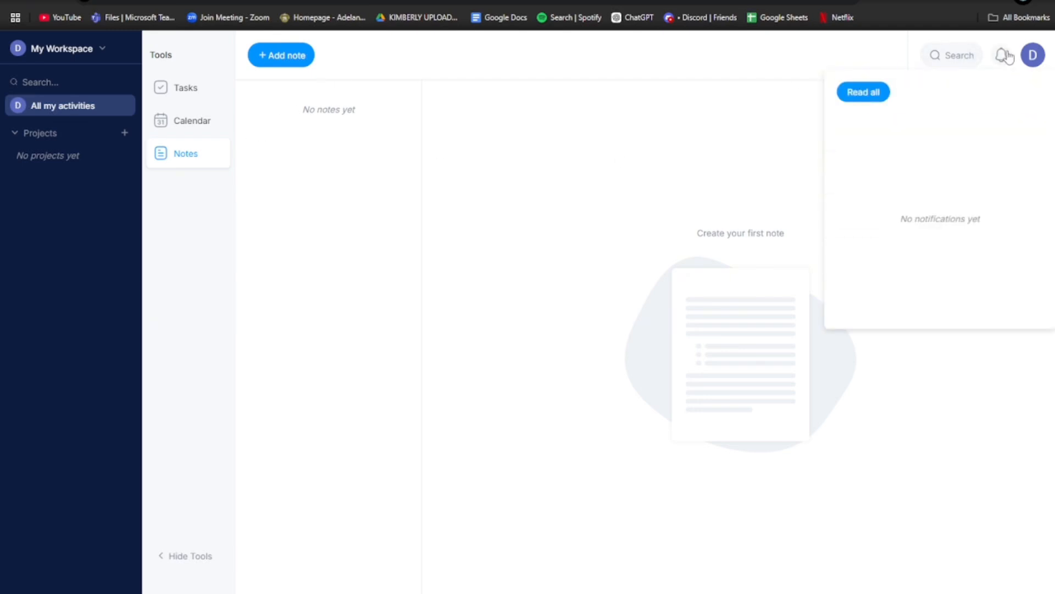
left_click(1005, 54)
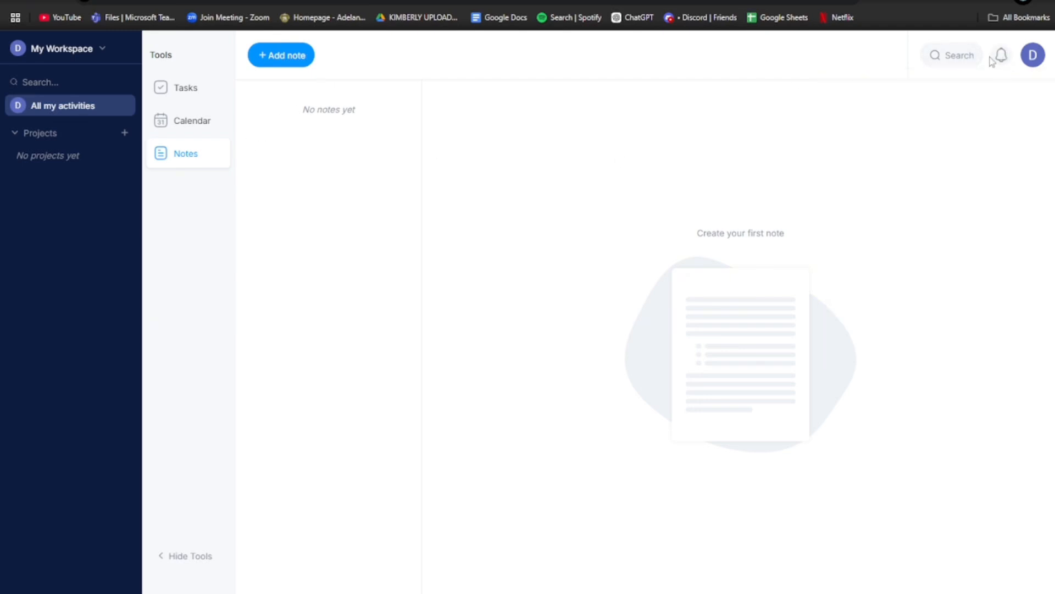
left_click(203, 93)
- Scroll around the task table to review its rows and columns
scroll(333, 168, "down", 1)
scroll(333, 168, "down", 5)
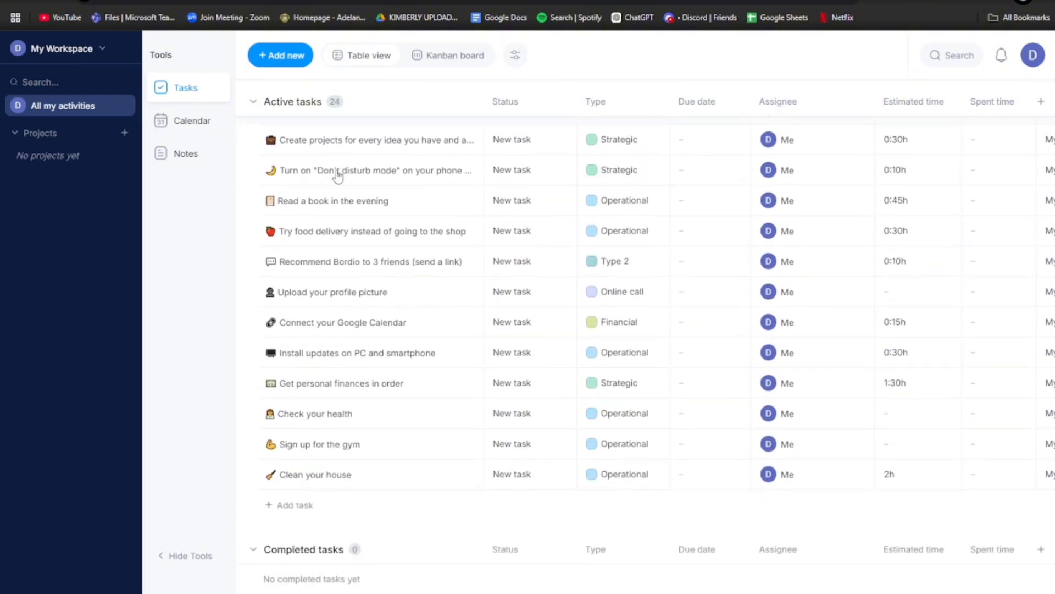
scroll(335, 174, "up", 6)
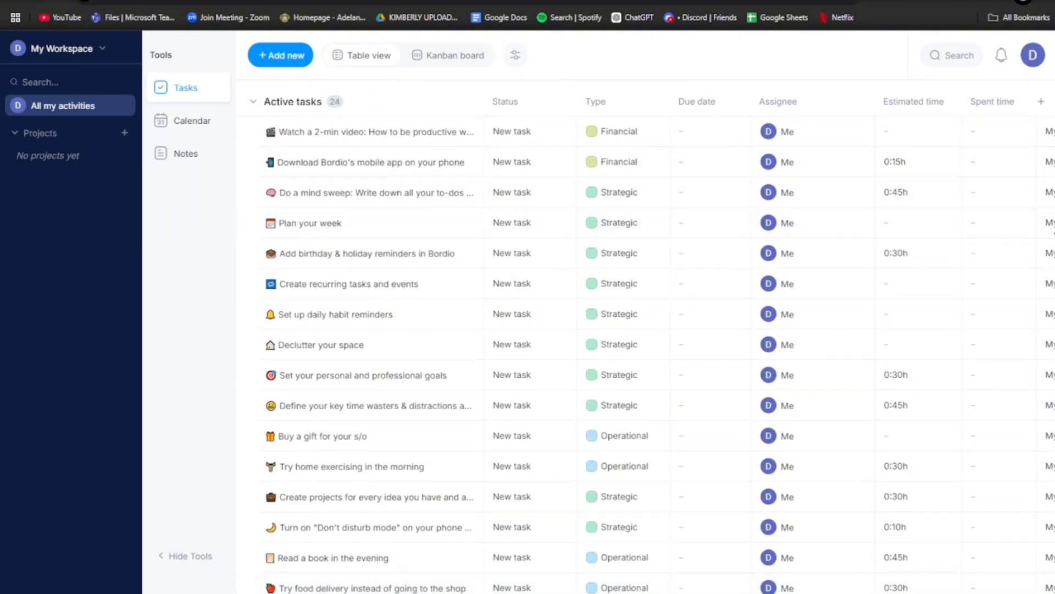
scroll(724, 455, "down", 2)
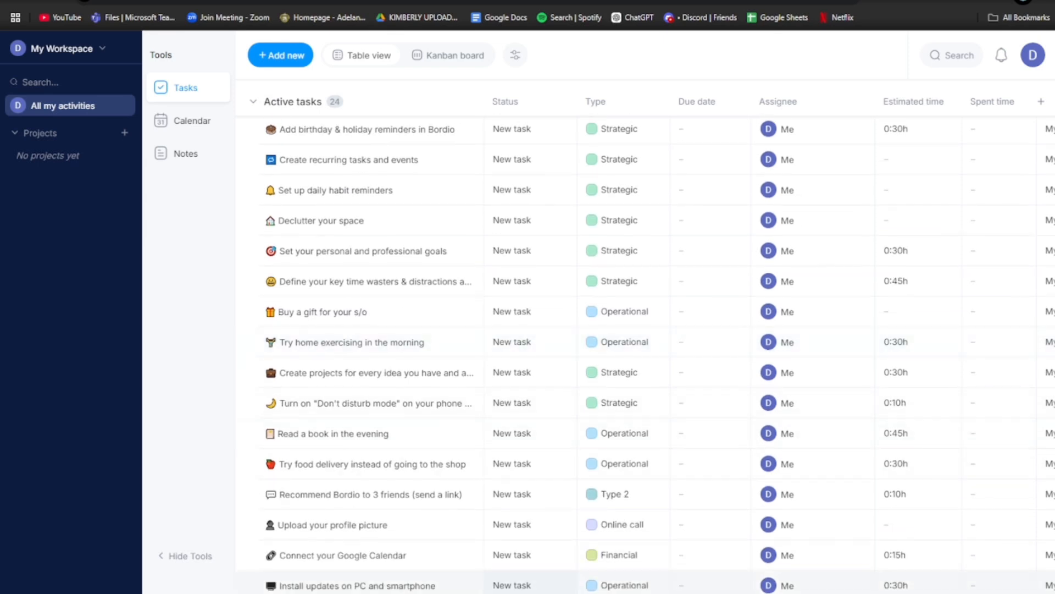
scroll(645, 343, "right", 3)
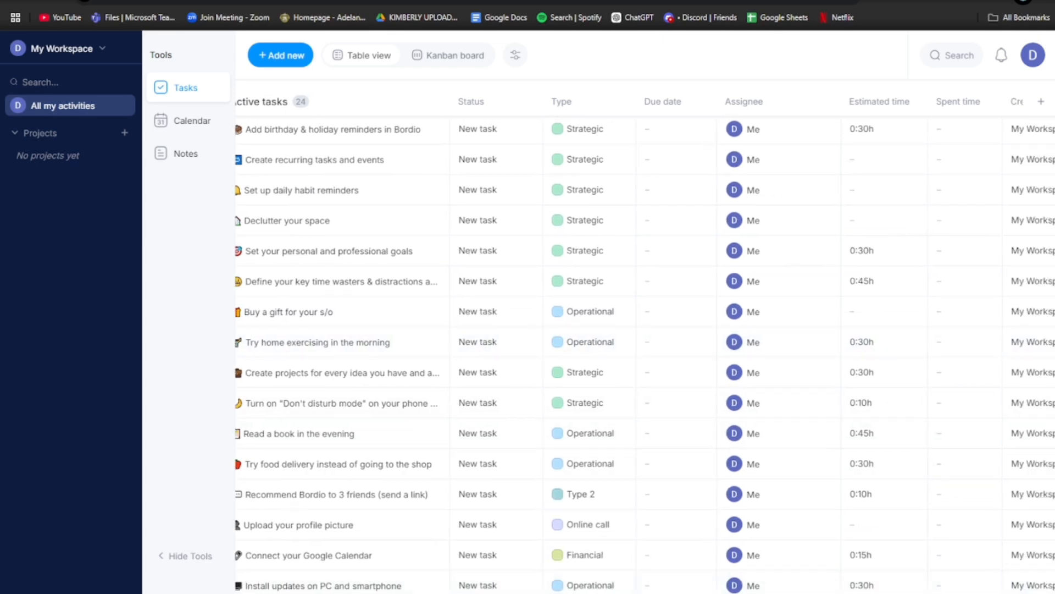
scroll(364, 550, "left", 3)
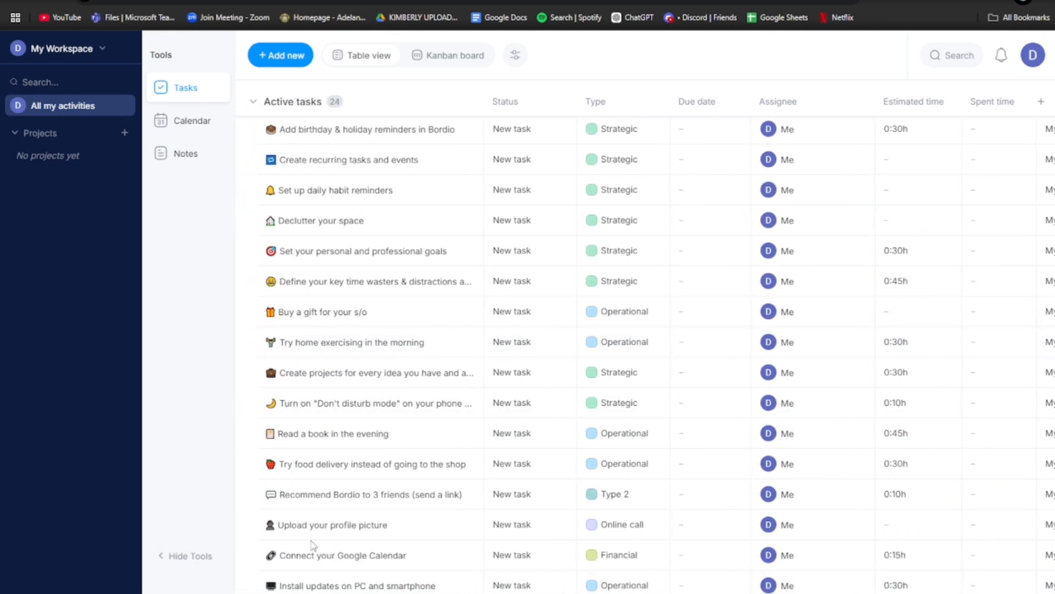
scroll(319, 439, "up", 2)
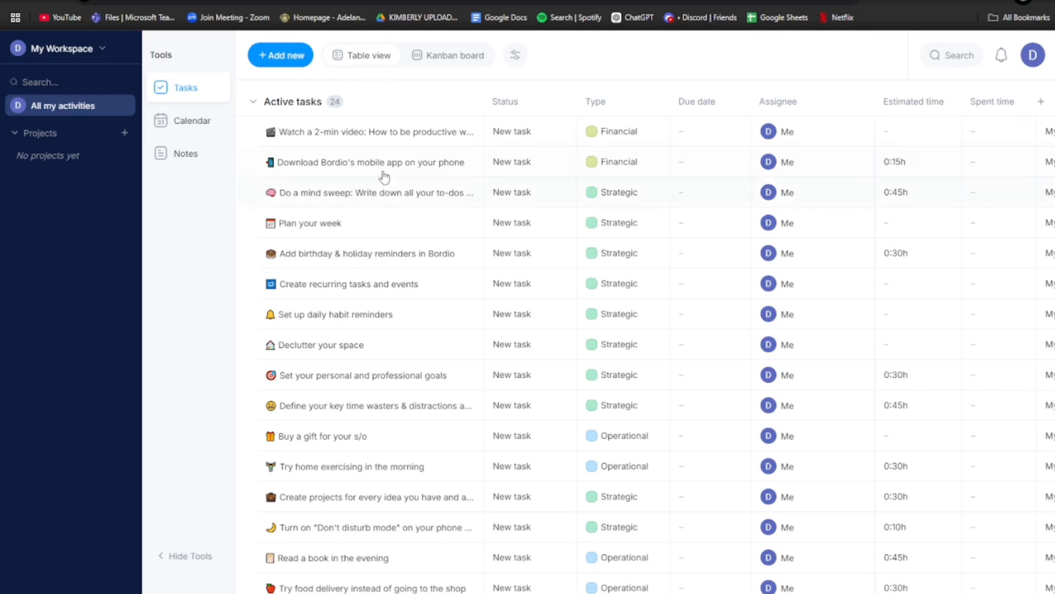
scroll(355, 356, "down", 3)
scroll(355, 356, "up", 3)
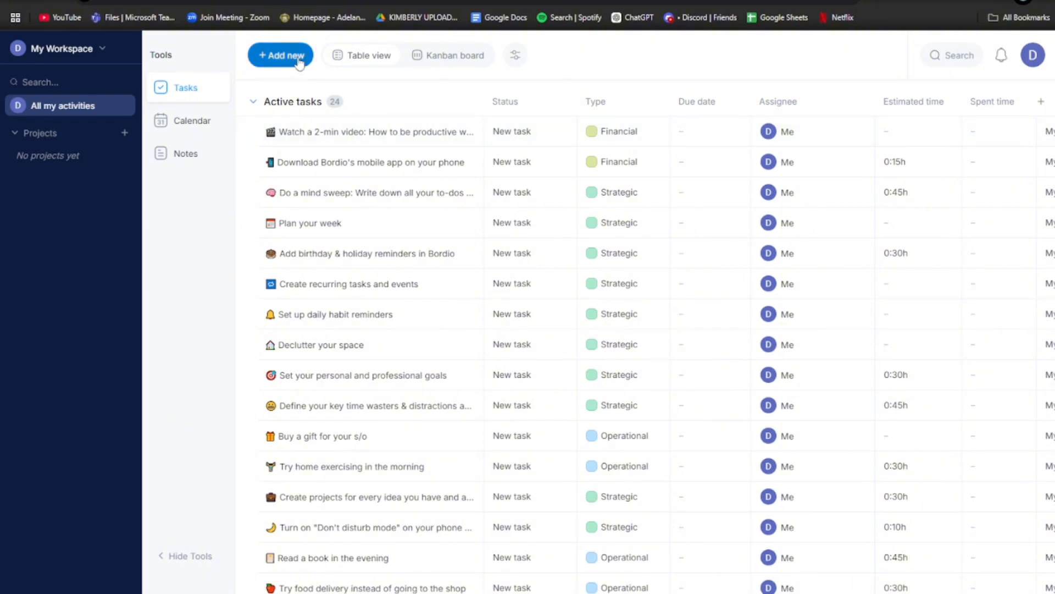
- Start a new task 'Finalize marketing strategy', keep type Operational, and reveal its repeat options
left_click(278, 55)
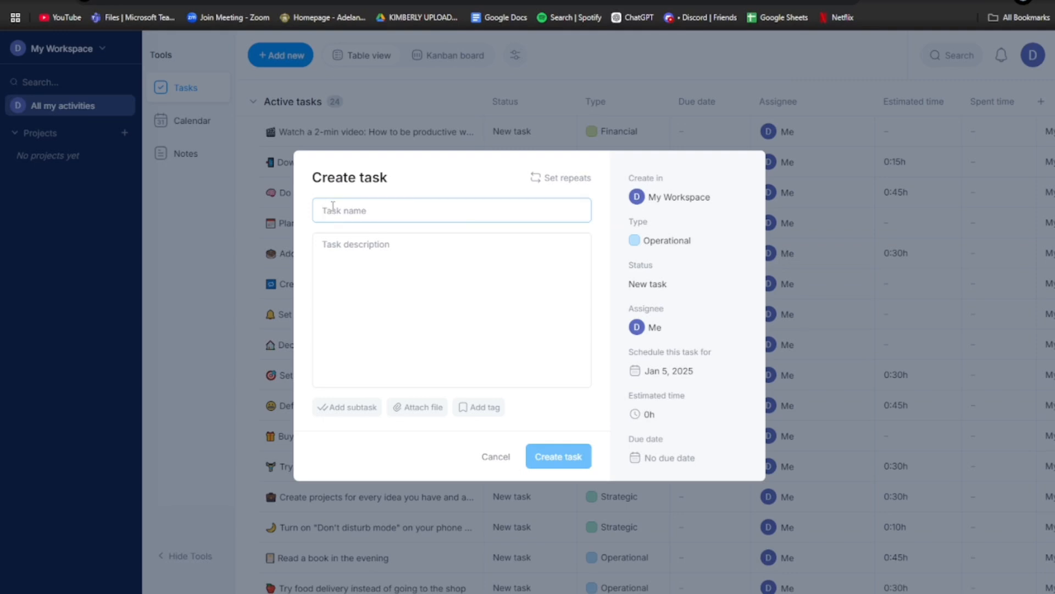
type("Finalize marketing strategy")
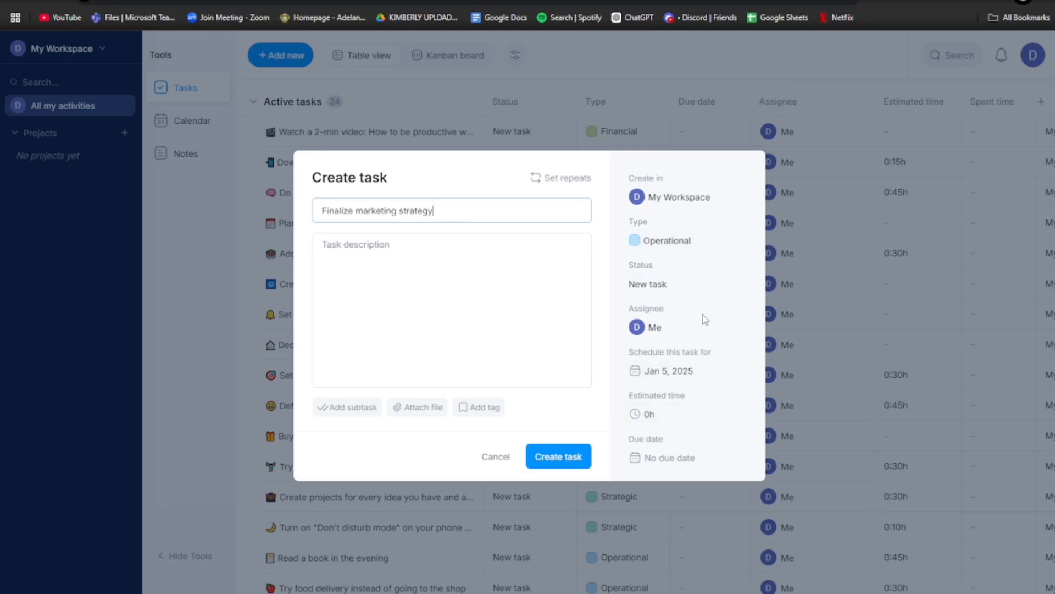
left_click(638, 327)
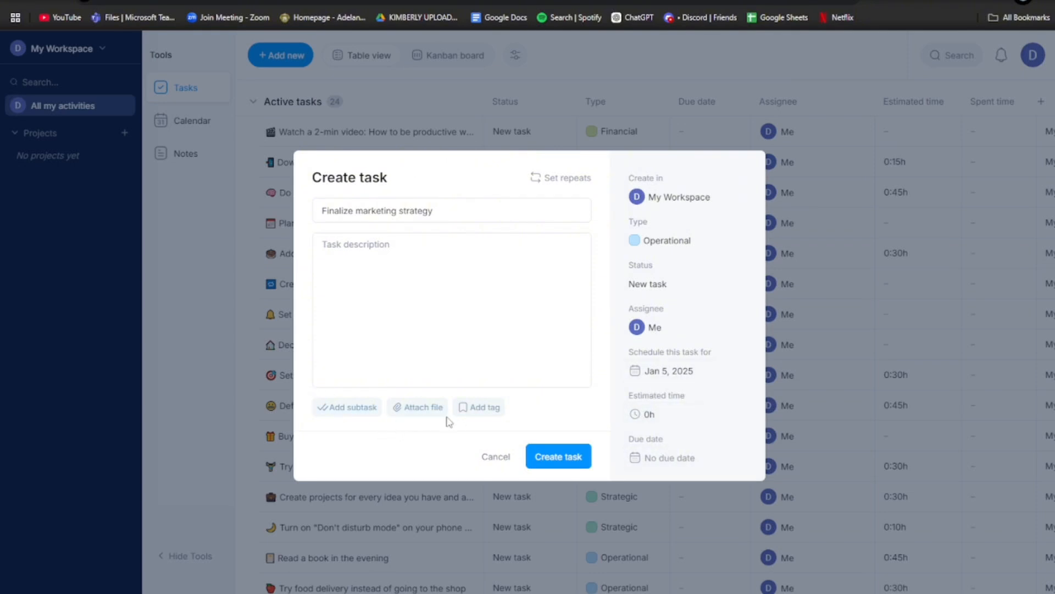
left_click(700, 242)
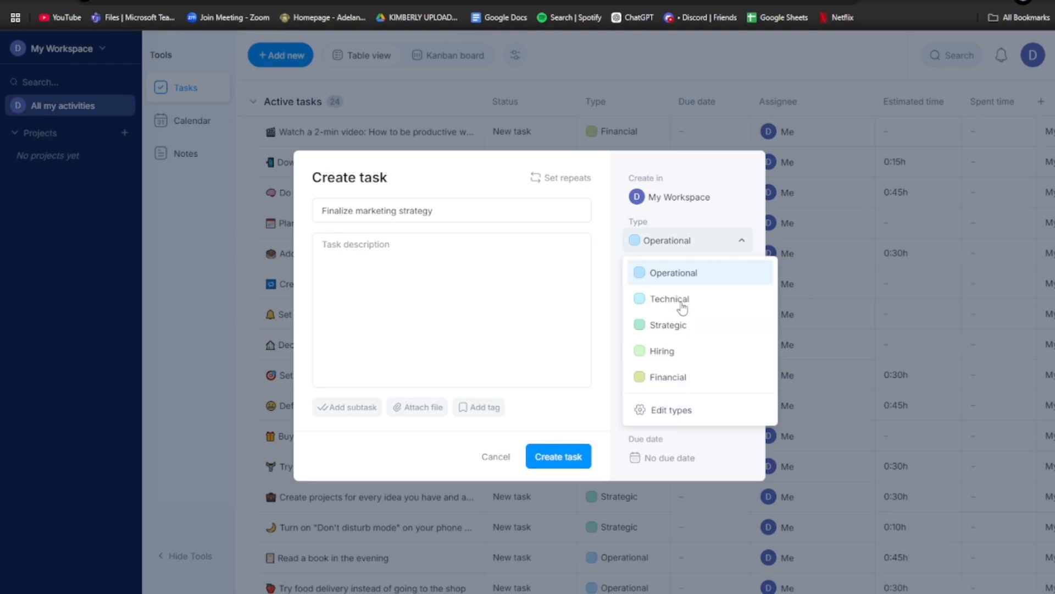
left_click(716, 244)
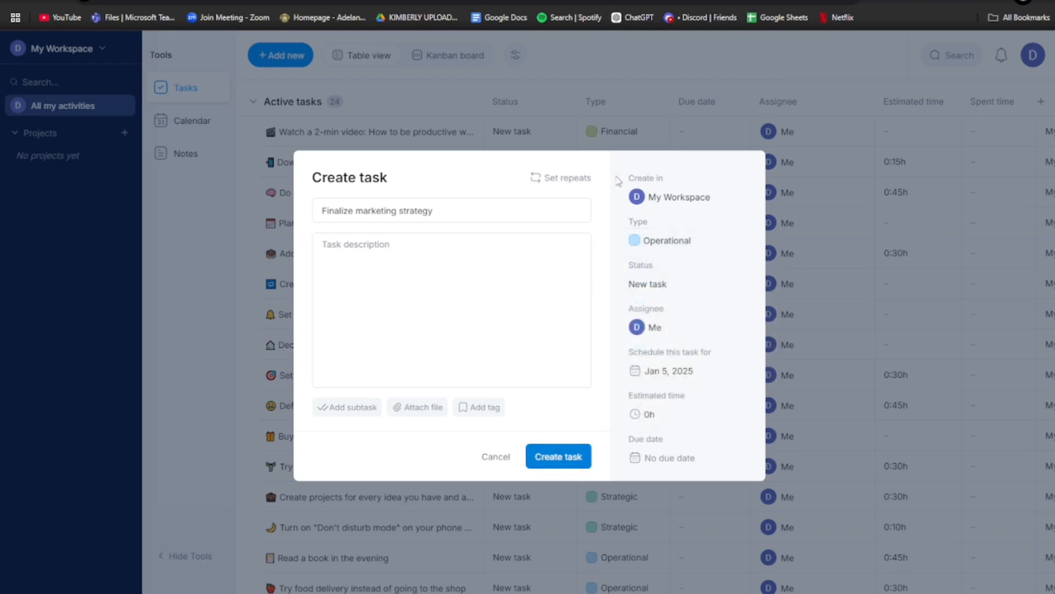
left_click(567, 179)
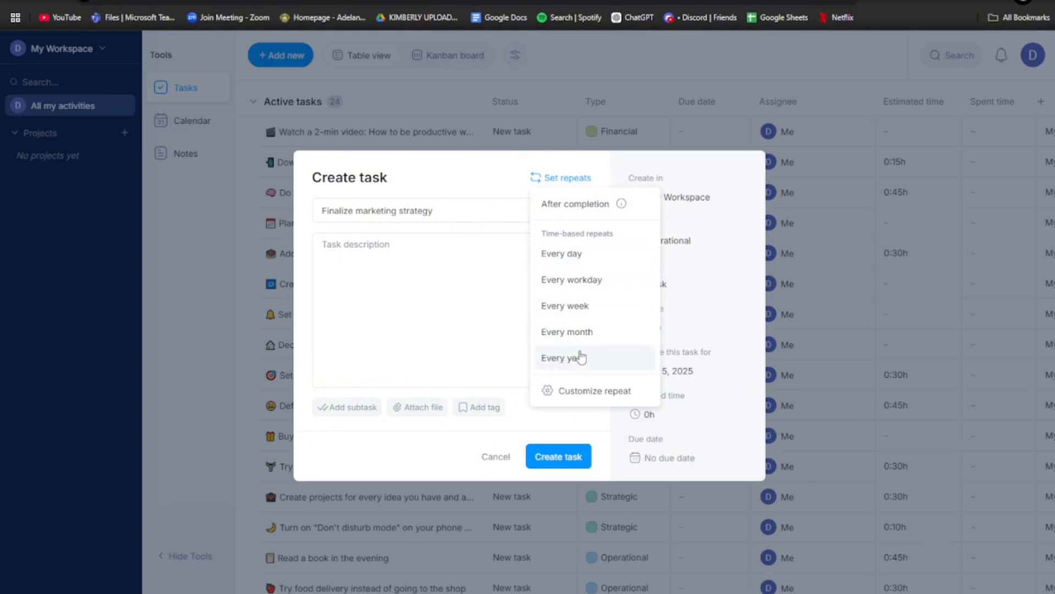
- Make the task repeat every day, add a research competitor subtask, and create it
left_click(562, 254)
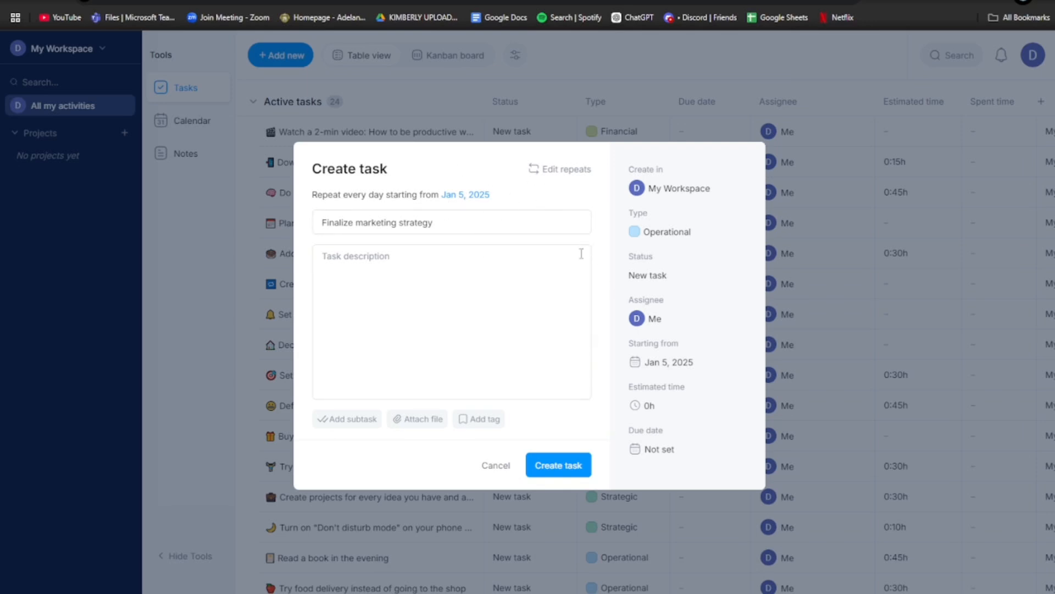
left_click(345, 420)
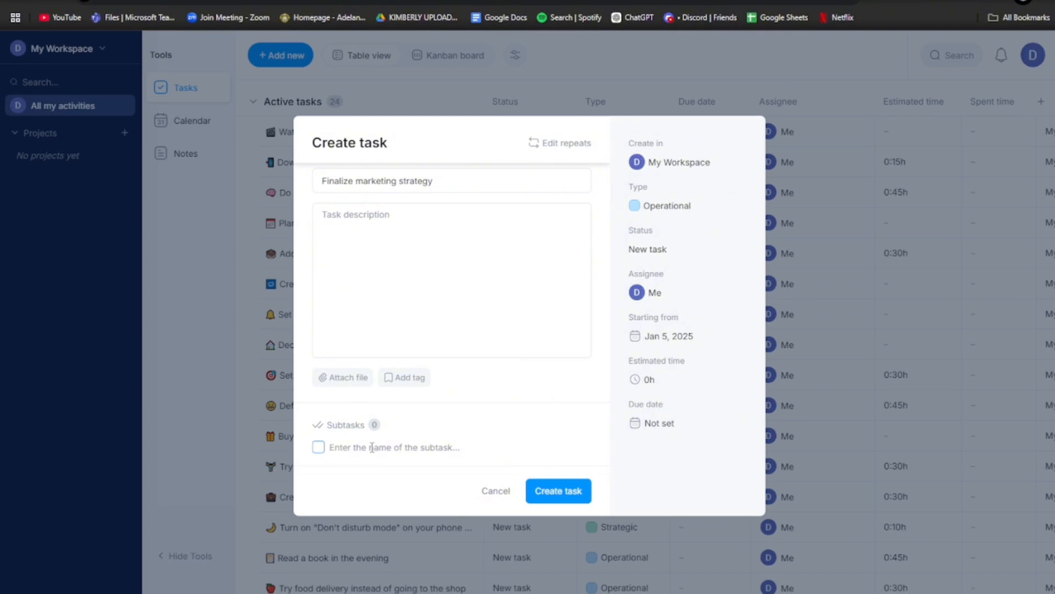
type("research competitor")
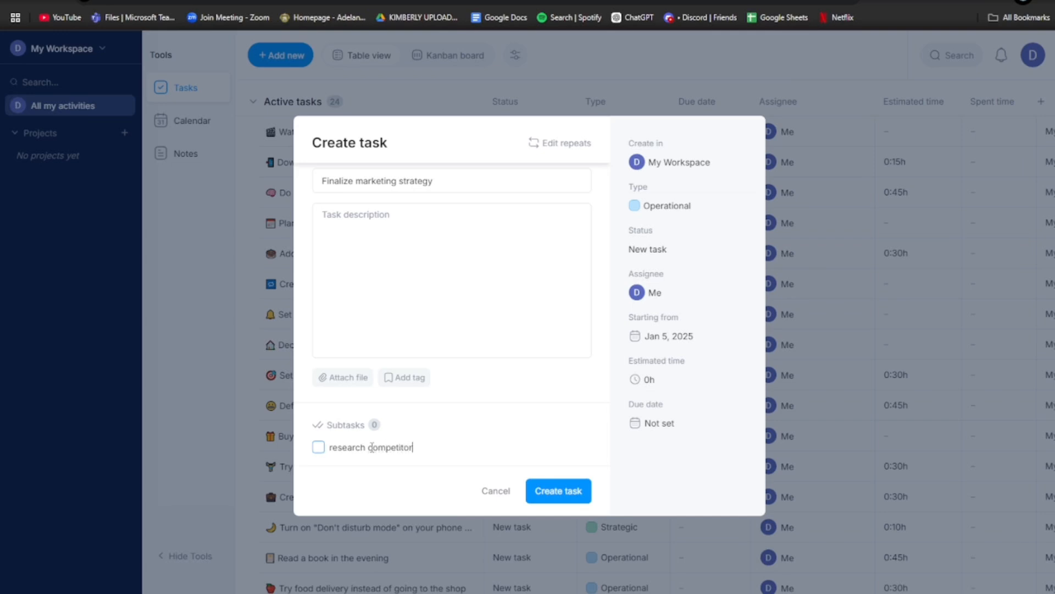
left_click(546, 491)
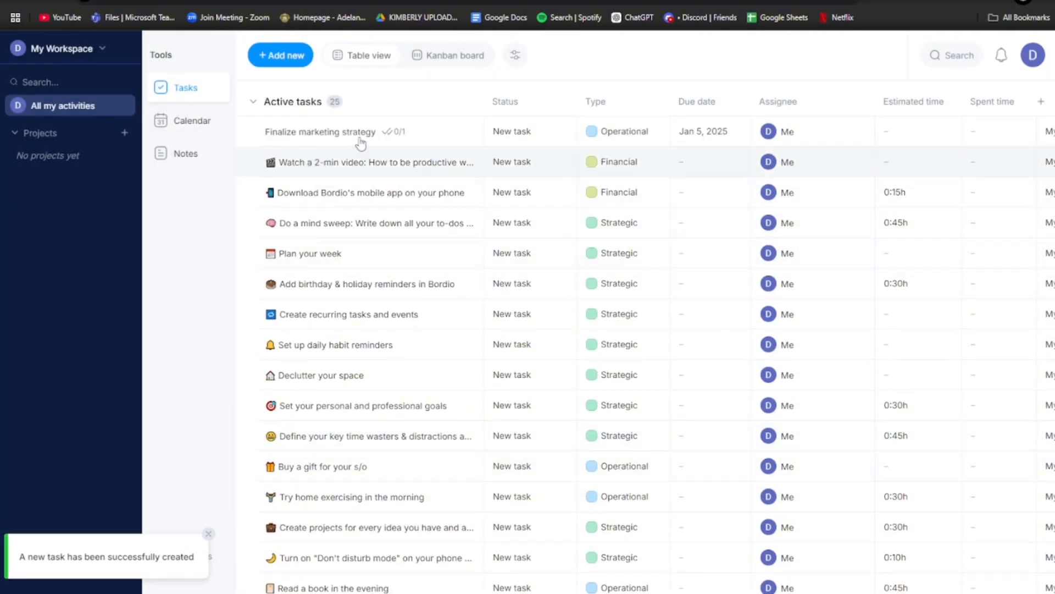
- Try dragging Finalize marketing strategy lower, then open its Type dropdown
left_click_drag(330, 137, 317, 258)
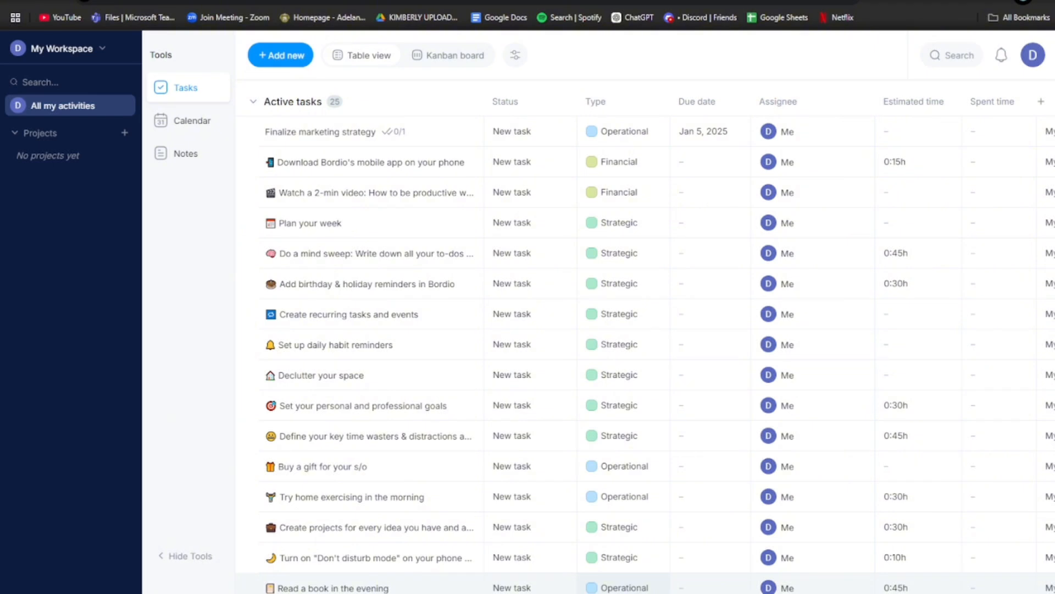
scroll(549, 585, "right", 3)
scroll(550, 586, "left", 3)
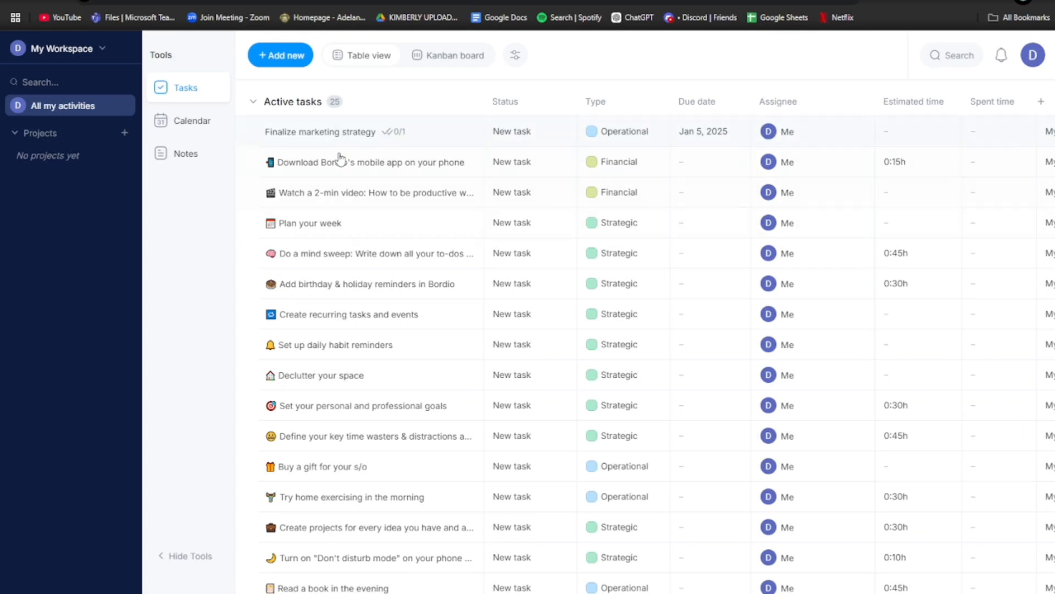
left_click(593, 138)
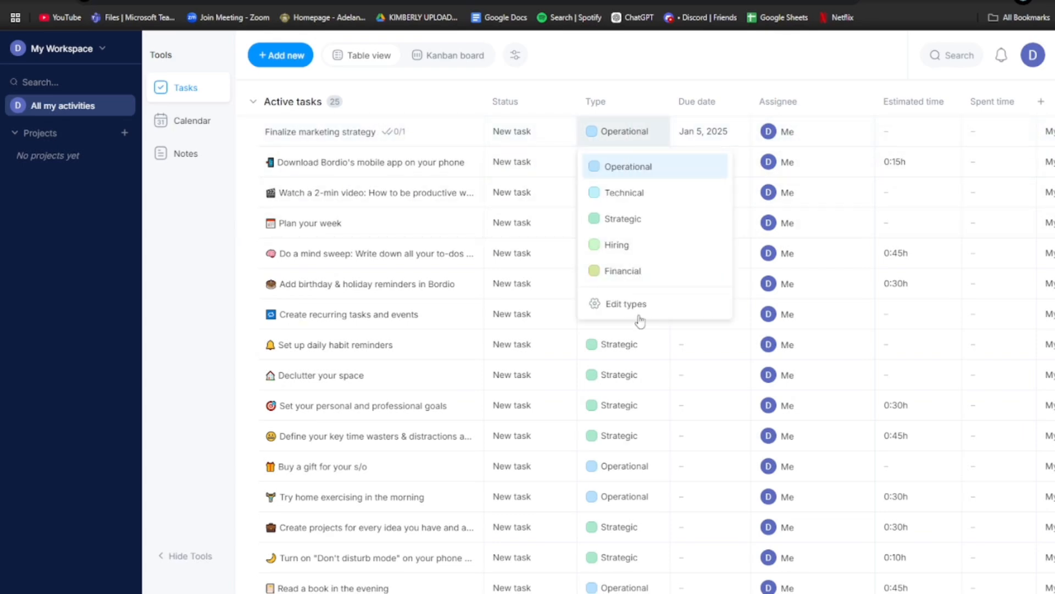
left_click(620, 305)
scroll(562, 342, "down", 3)
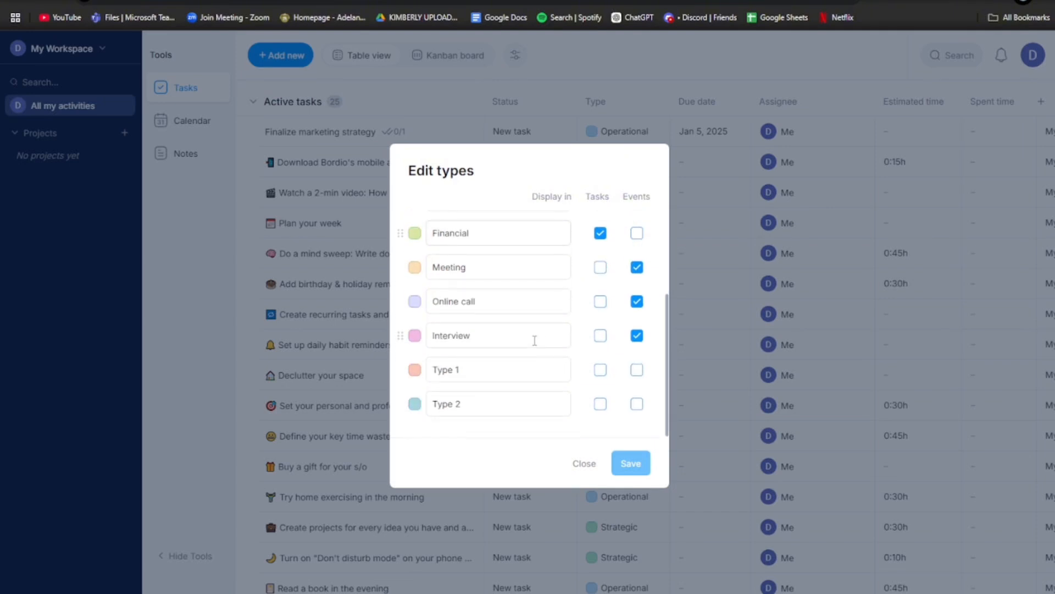
scroll(534, 339, "up", 3)
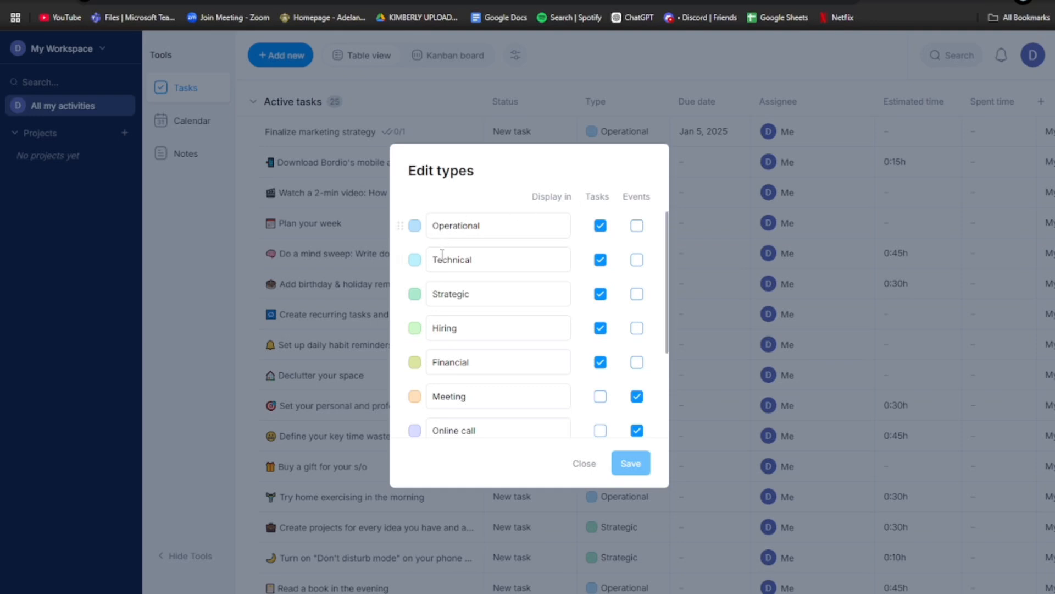
left_click(585, 465)
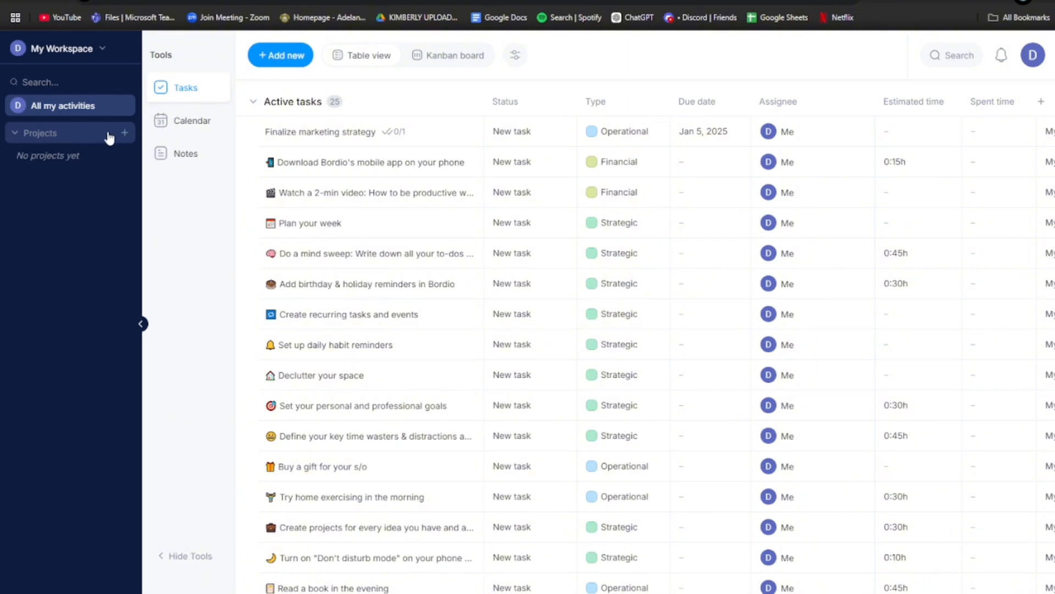
- Start a new project named 'Project Launch Campaign', correcting the 'LAunch' capitalisation typo
left_click(126, 133)
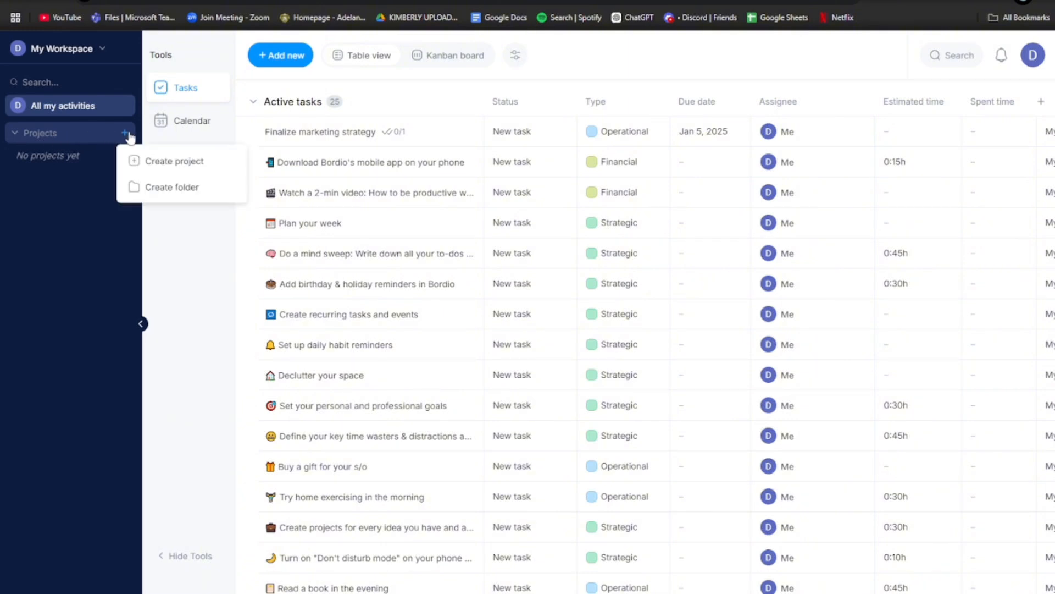
left_click(153, 161)
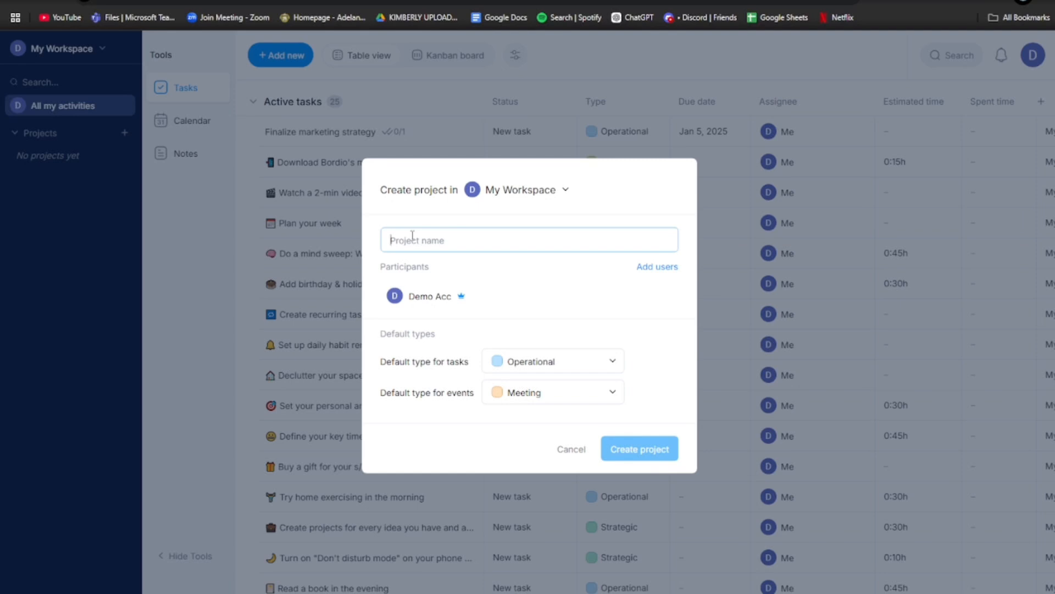
left_click(652, 267)
left_click(685, 289)
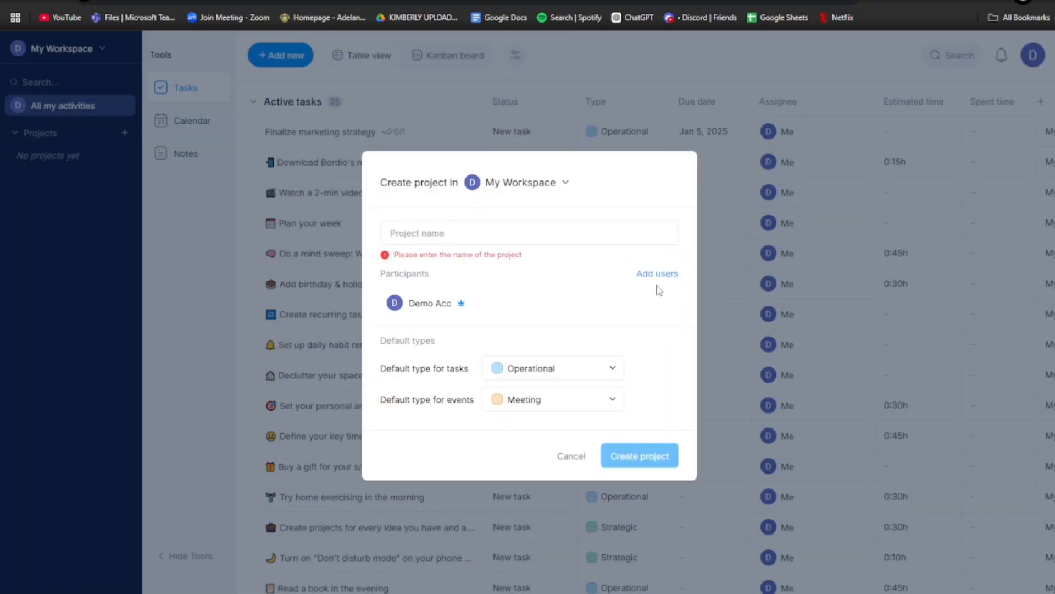
left_click(458, 232)
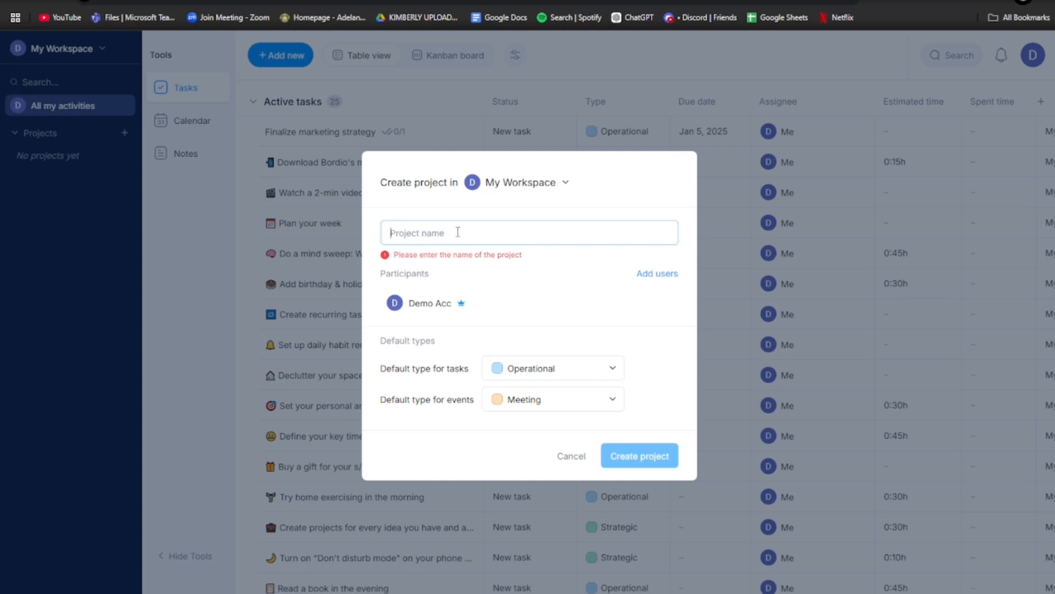
type("Project LAunch")
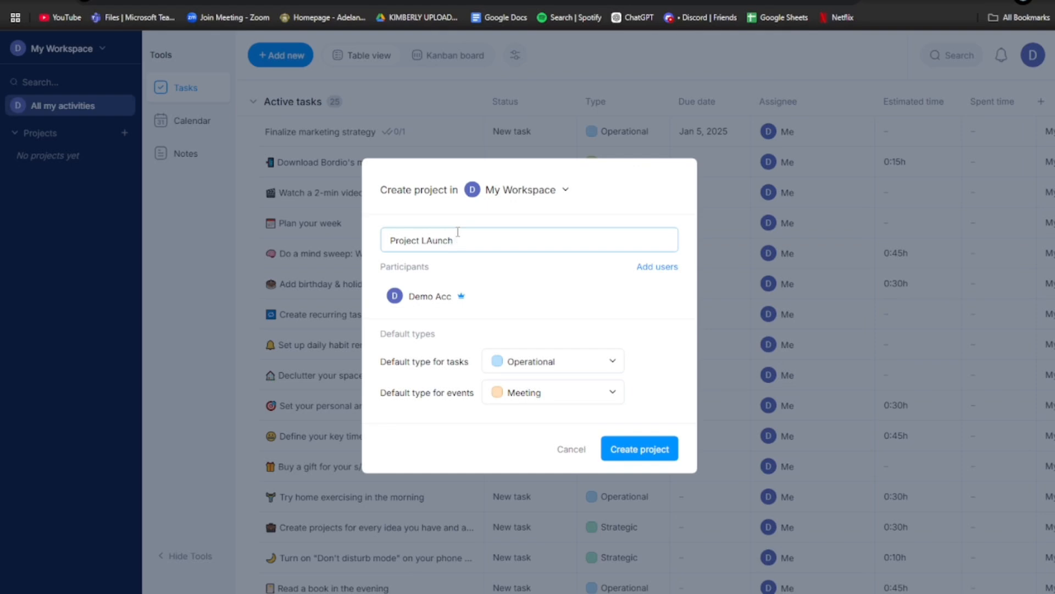
type("mpaign")
left_click(434, 241)
key("BackSpace")
type("aign")
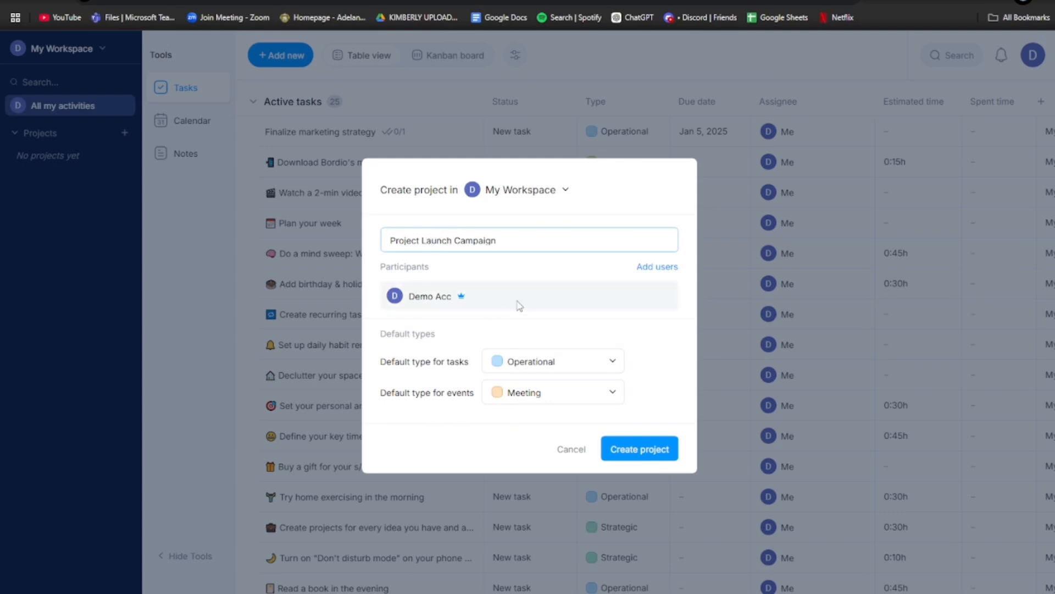
left_click(436, 297)
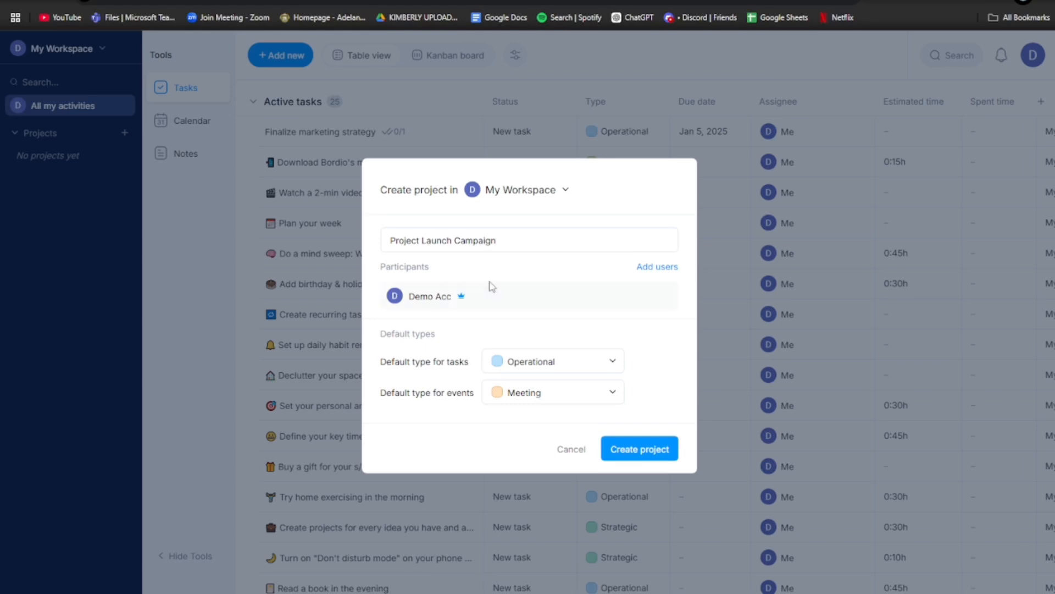
- Search the participant picker briefly and close it without adding anyone
left_click(647, 269)
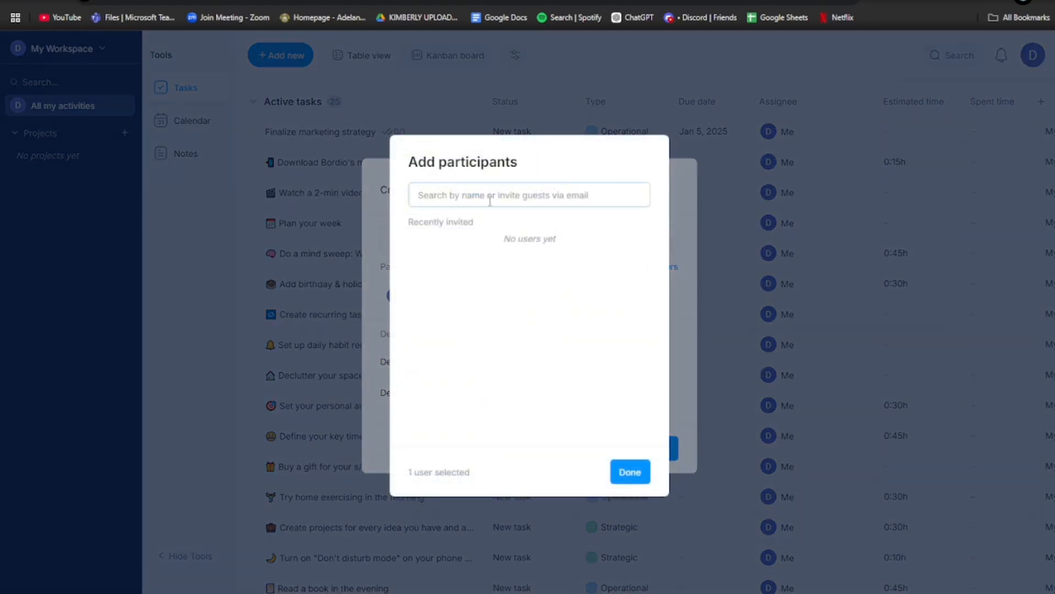
type("k")
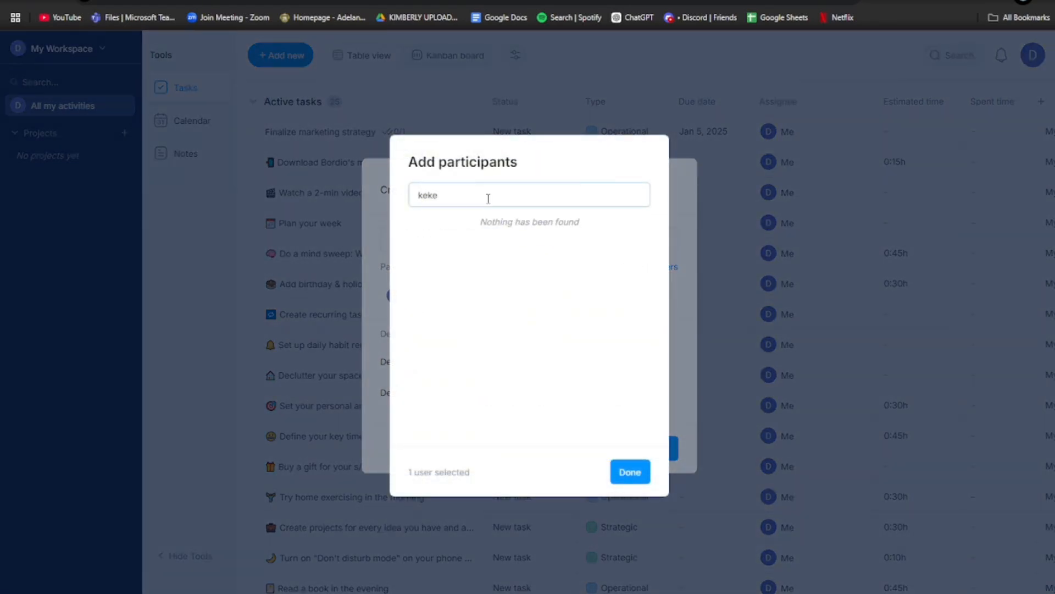
type("eke")
key("BackSpace")
key("BackSpace")
key("BackSpace")
key("BackSpace")
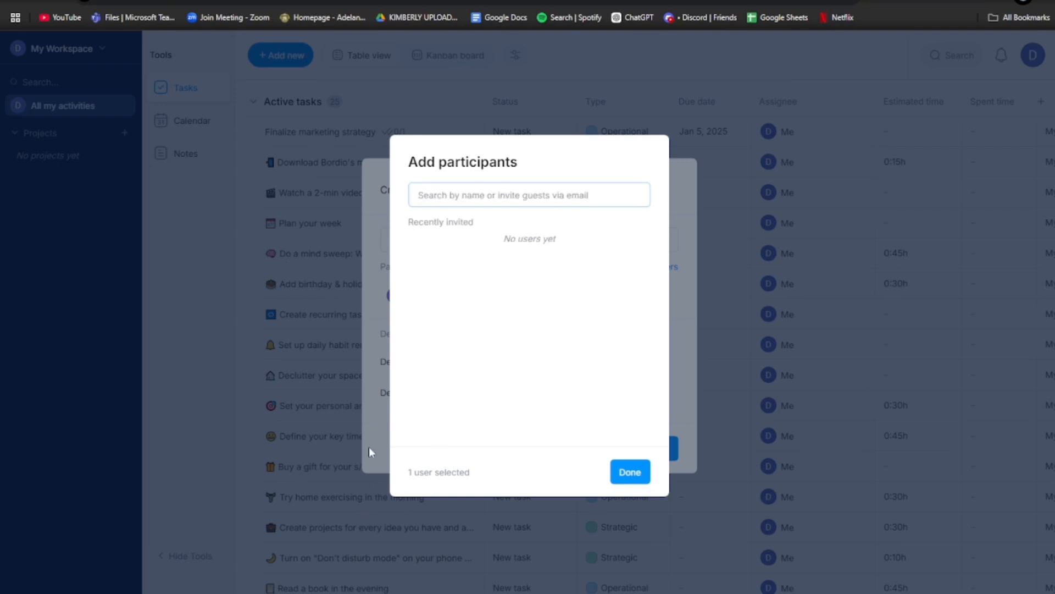
left_click(377, 445)
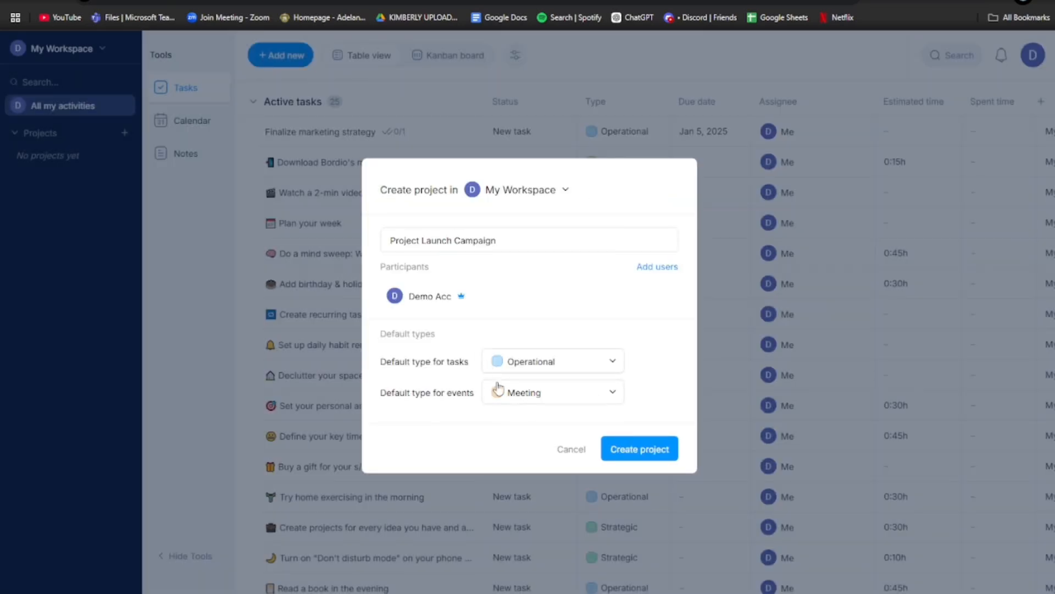
- Keep Operational as default task type and Meeting for events, then create the project
left_click(606, 372)
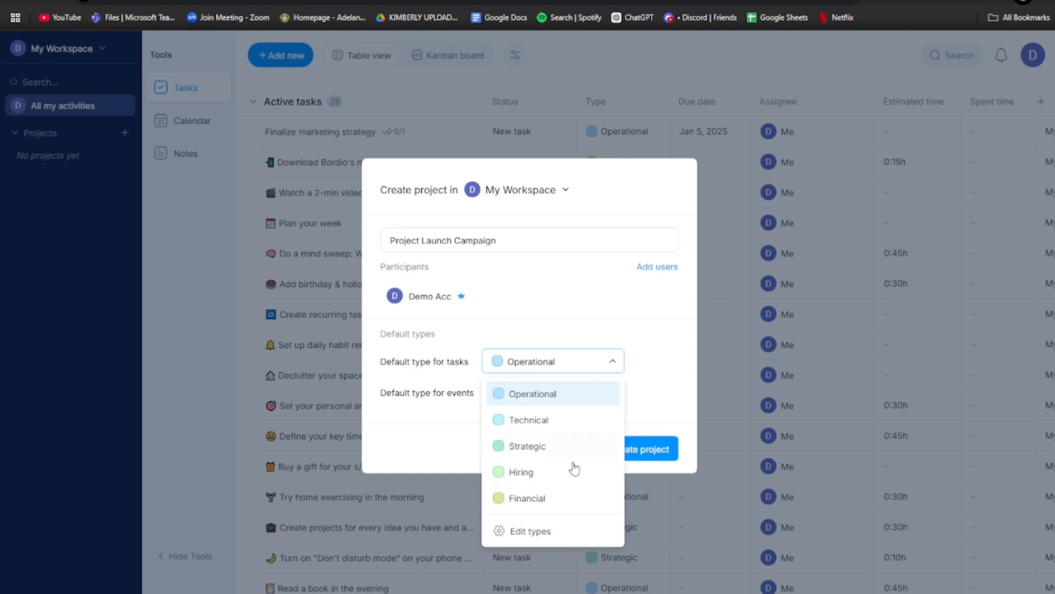
left_click(612, 361)
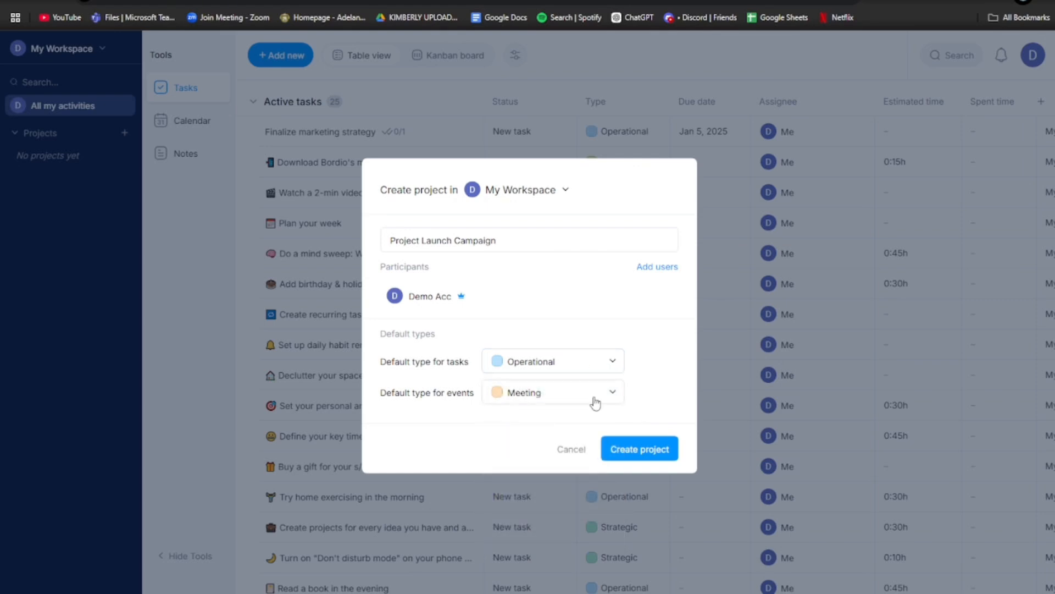
left_click(611, 394)
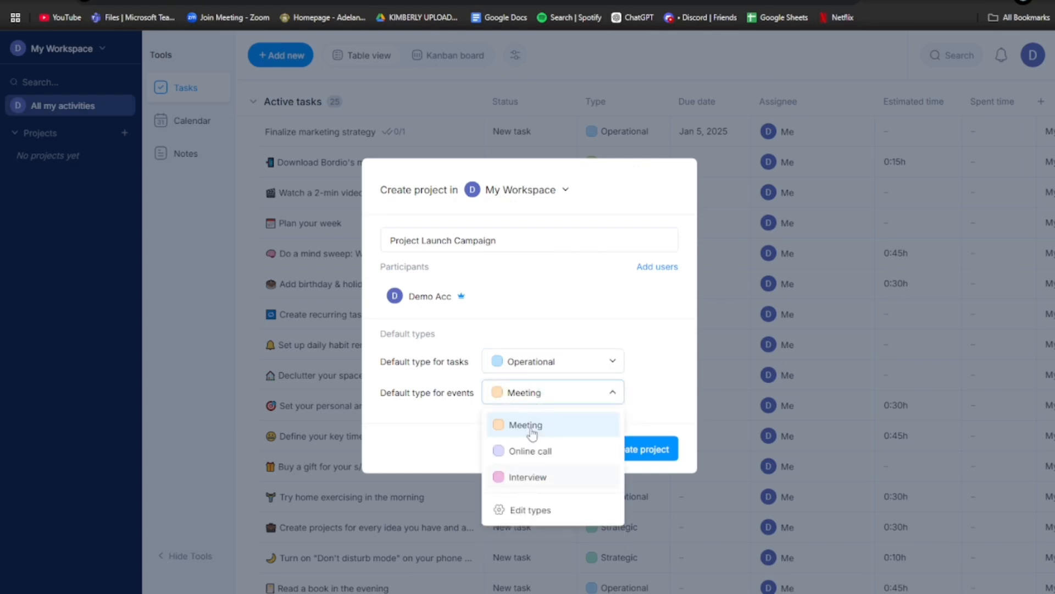
left_click(612, 395)
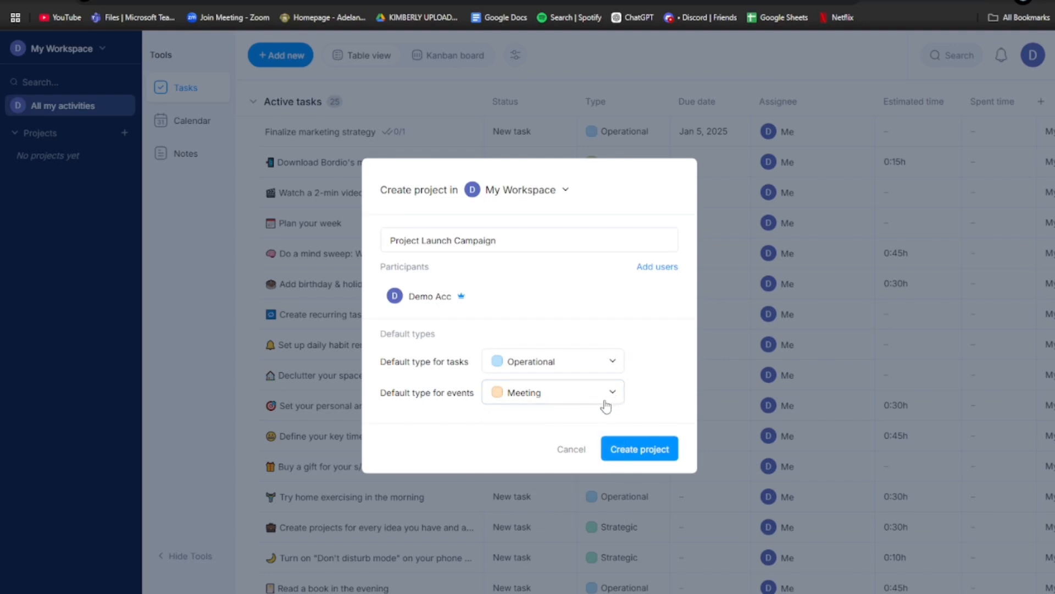
left_click(614, 365)
left_click(517, 472)
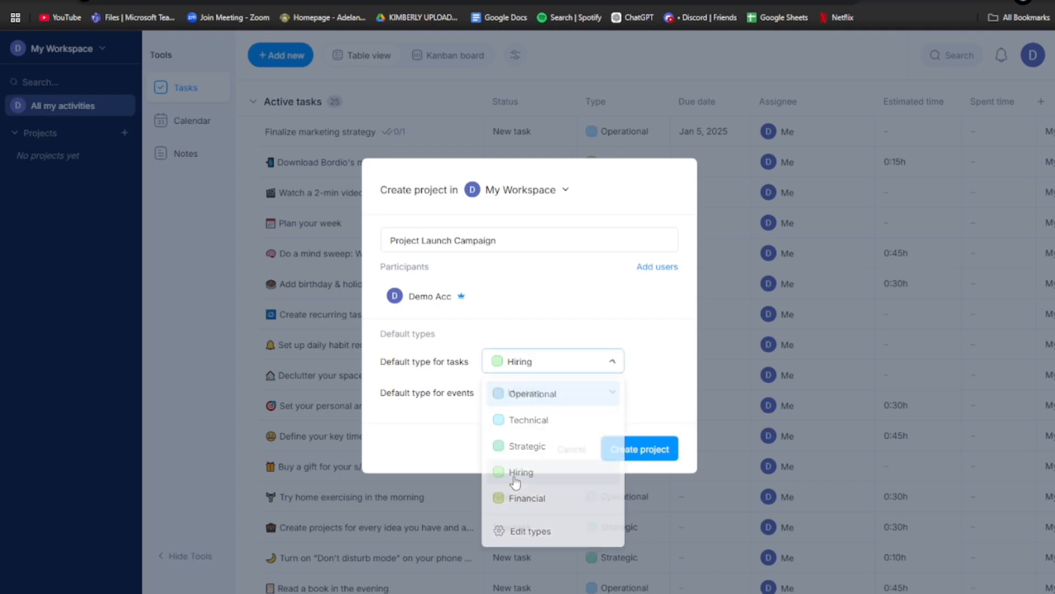
left_click(600, 363)
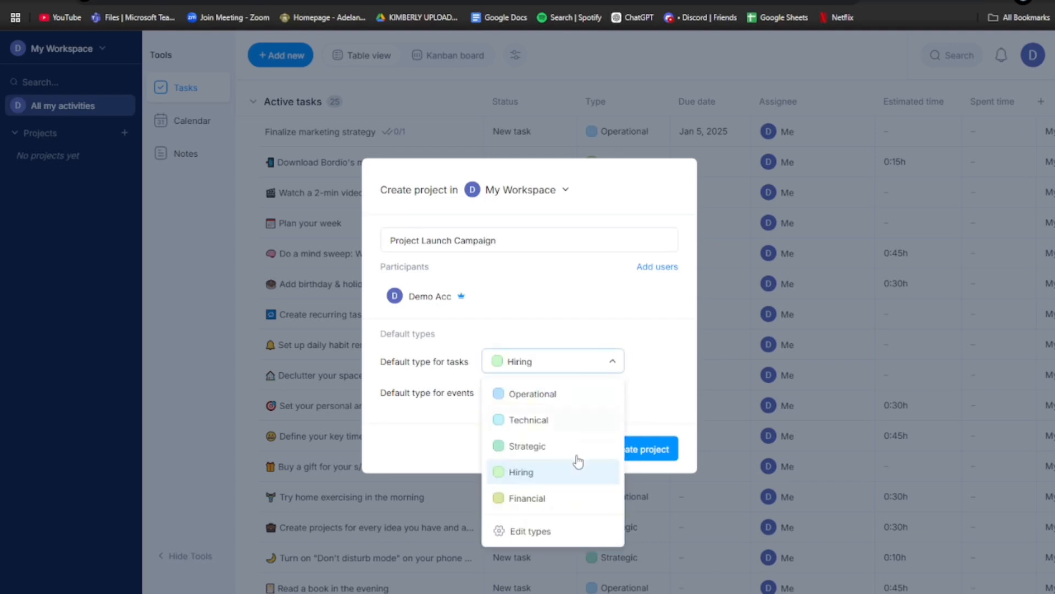
left_click(528, 501)
left_click(606, 362)
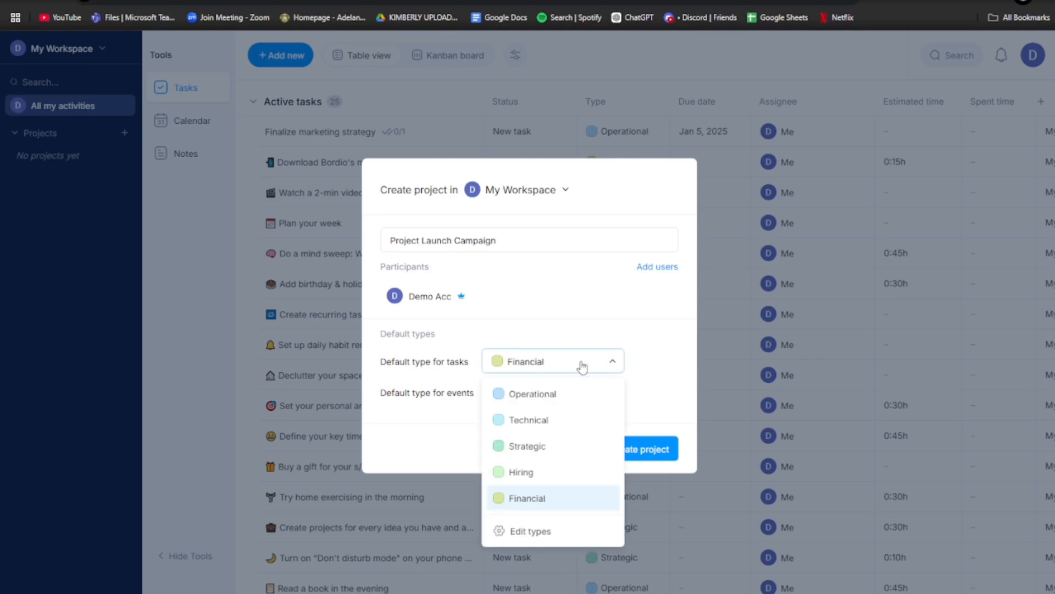
left_click(537, 405)
left_click(663, 446)
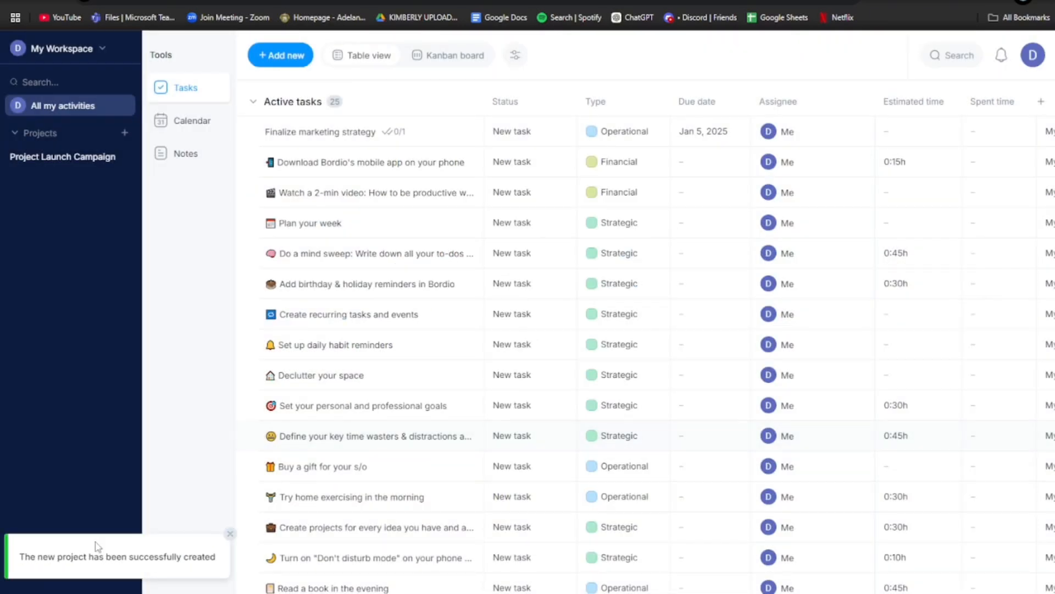
- Open Project Launch Campaign's task list and try the Kanban board with its grouping toggle
left_click(86, 140)
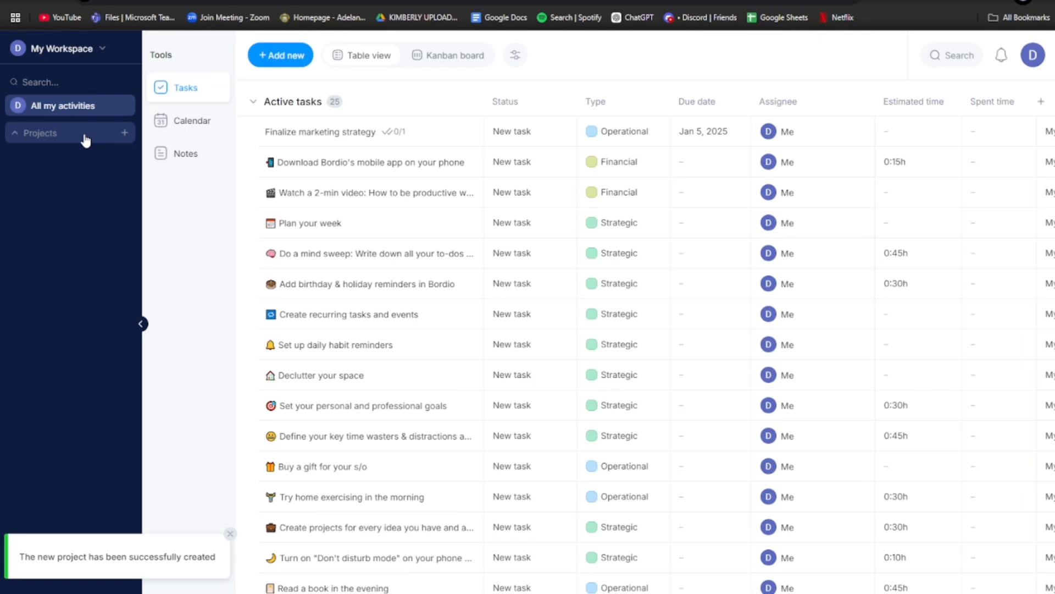
left_click(85, 140)
left_click(78, 164)
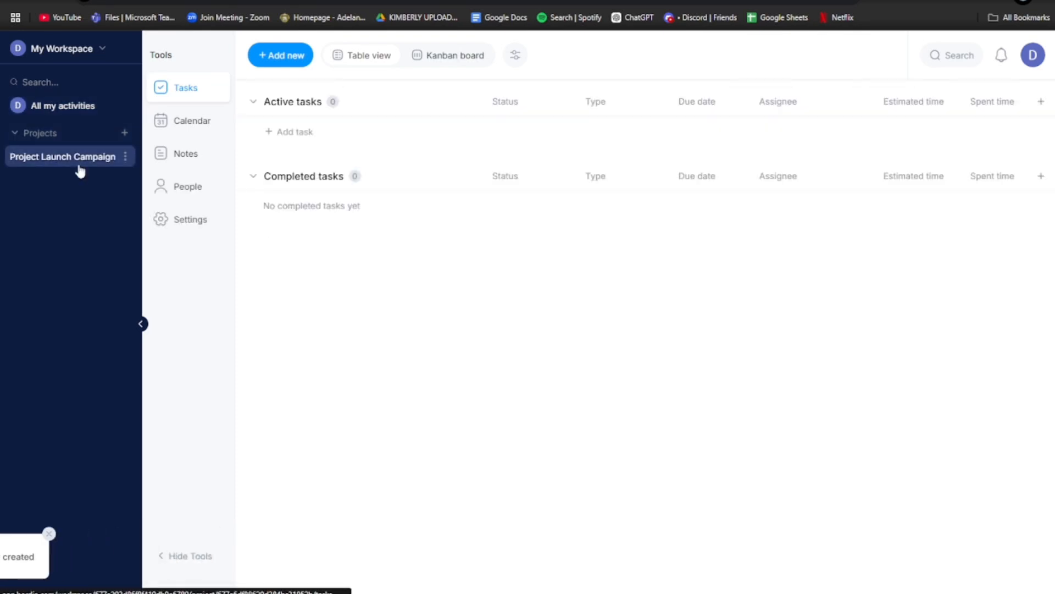
left_click(450, 56)
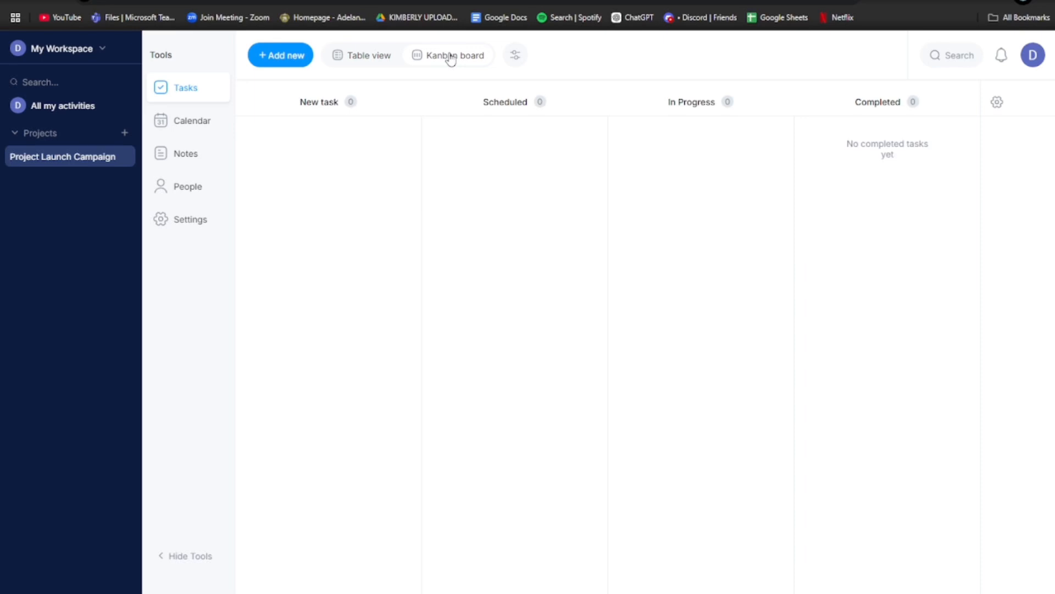
left_click(522, 59)
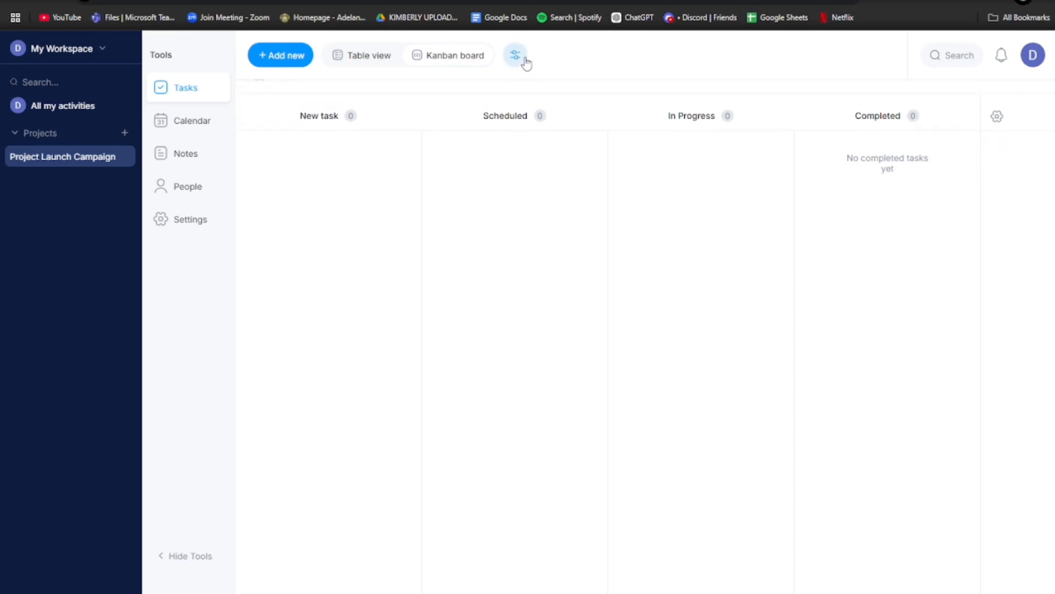
left_click(511, 63)
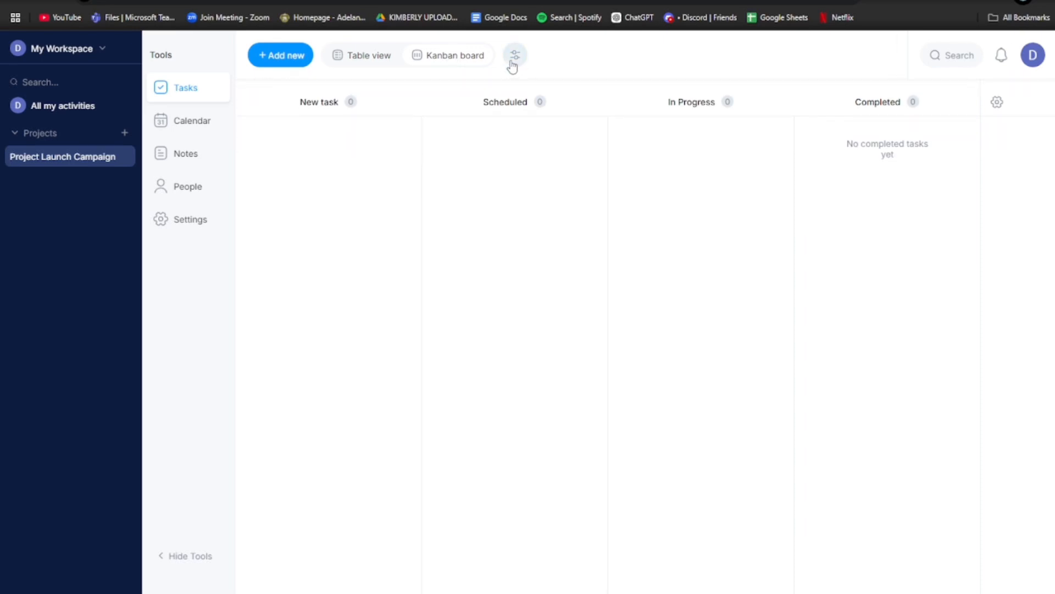
left_click(512, 64)
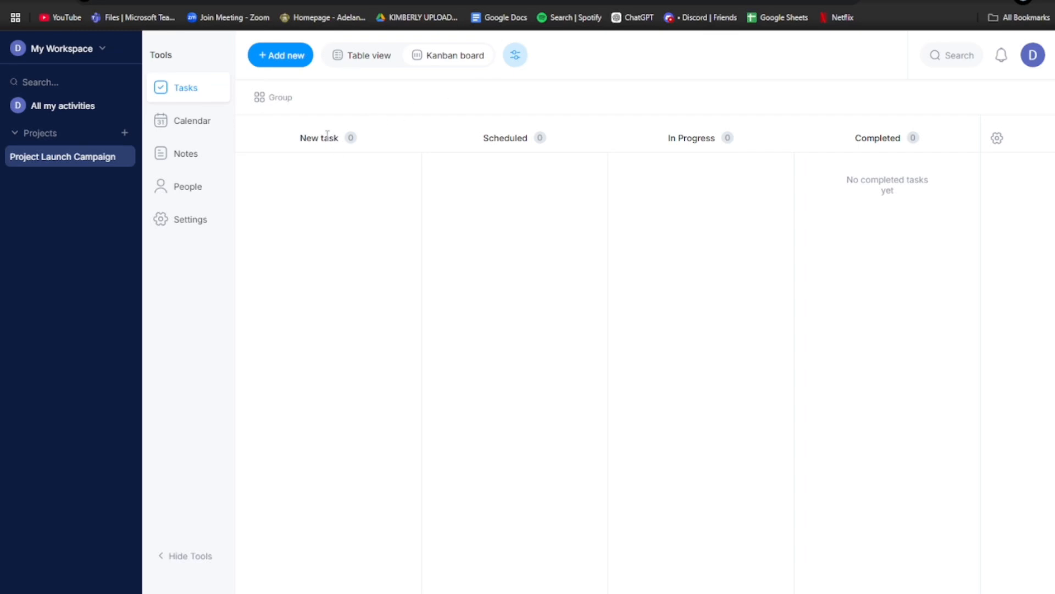
left_click_drag(327, 135, 336, 143)
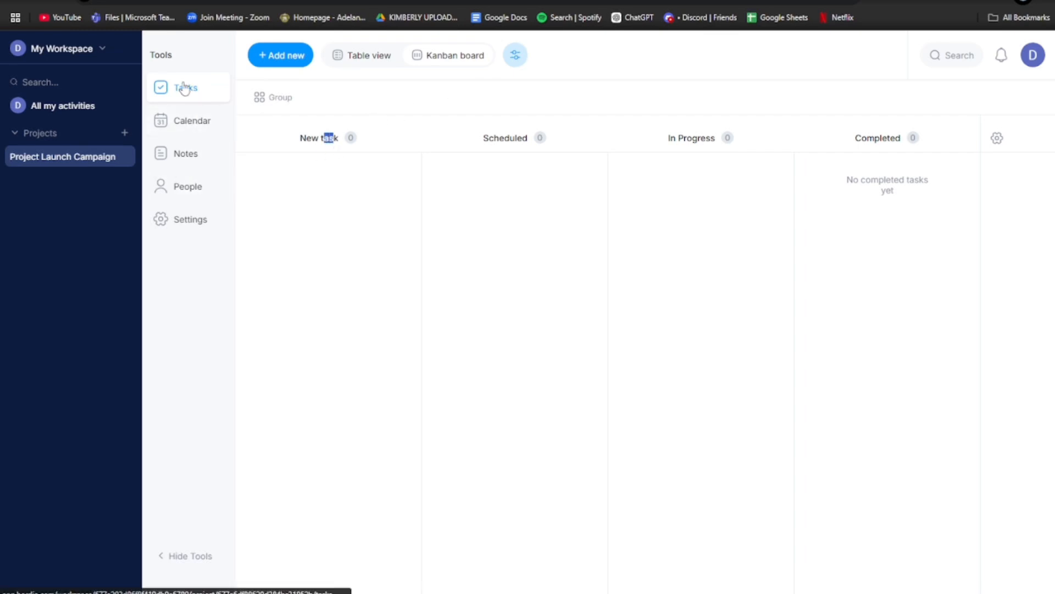
- Return the tasks to Table view and dismiss the project's actions menu
left_click(390, 61)
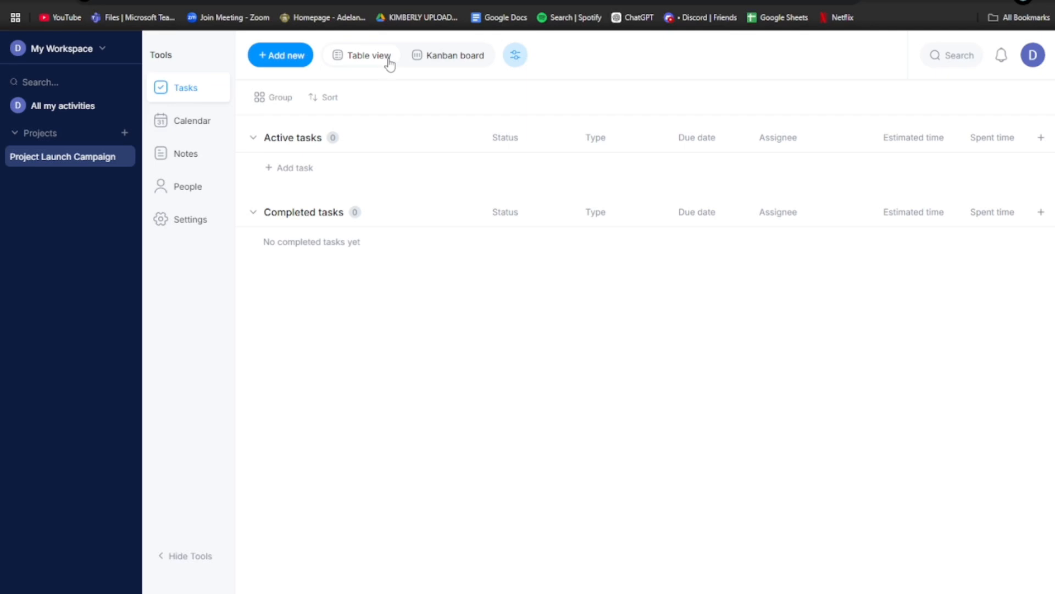
left_click(126, 157)
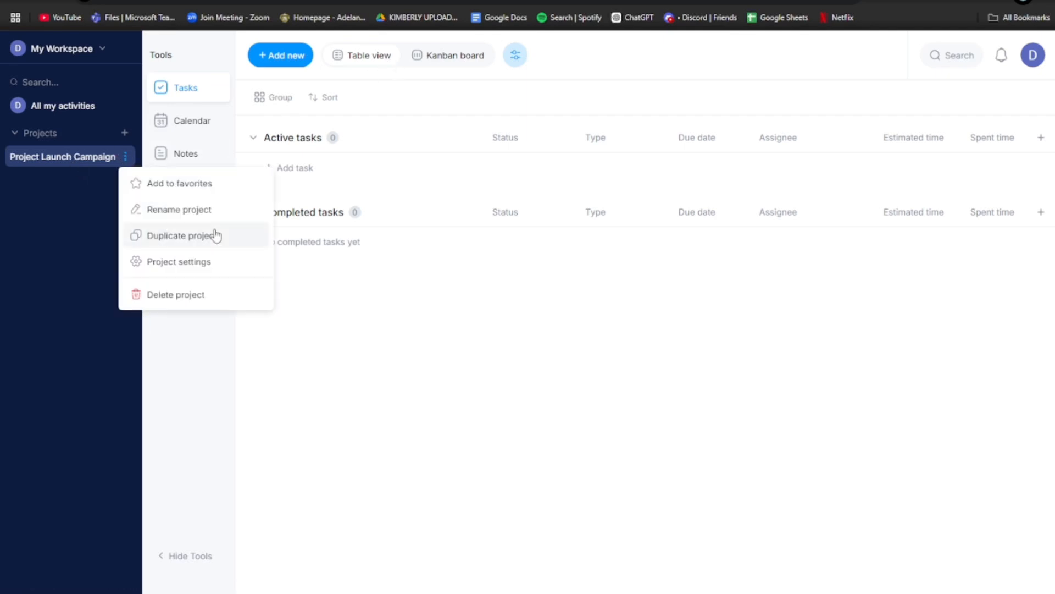
left_click(53, 159)
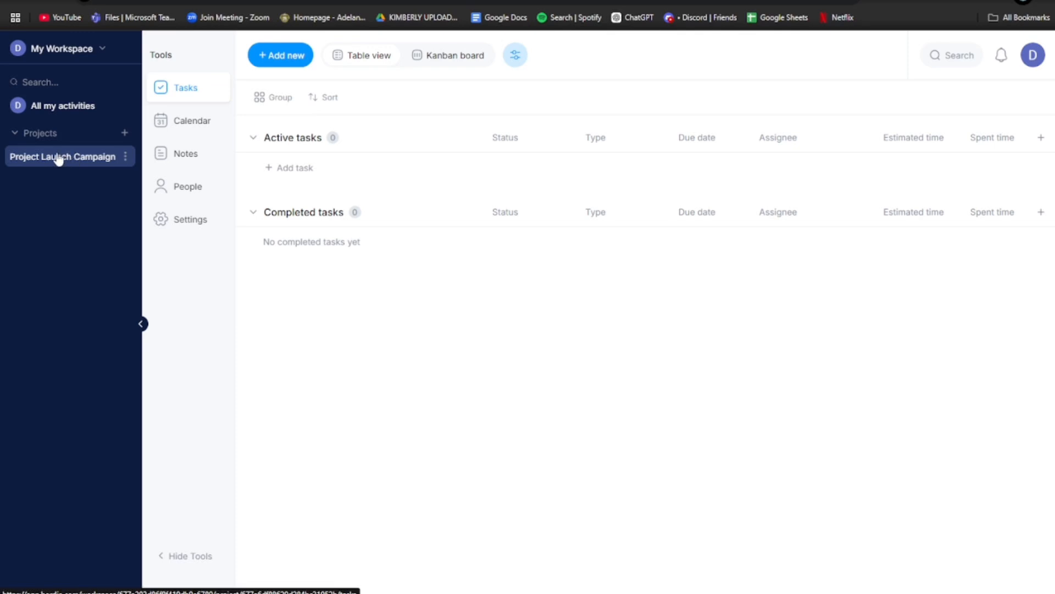
- Open the project's People page, enter a guest's e-mail, then cancel the invitation
left_click(176, 190)
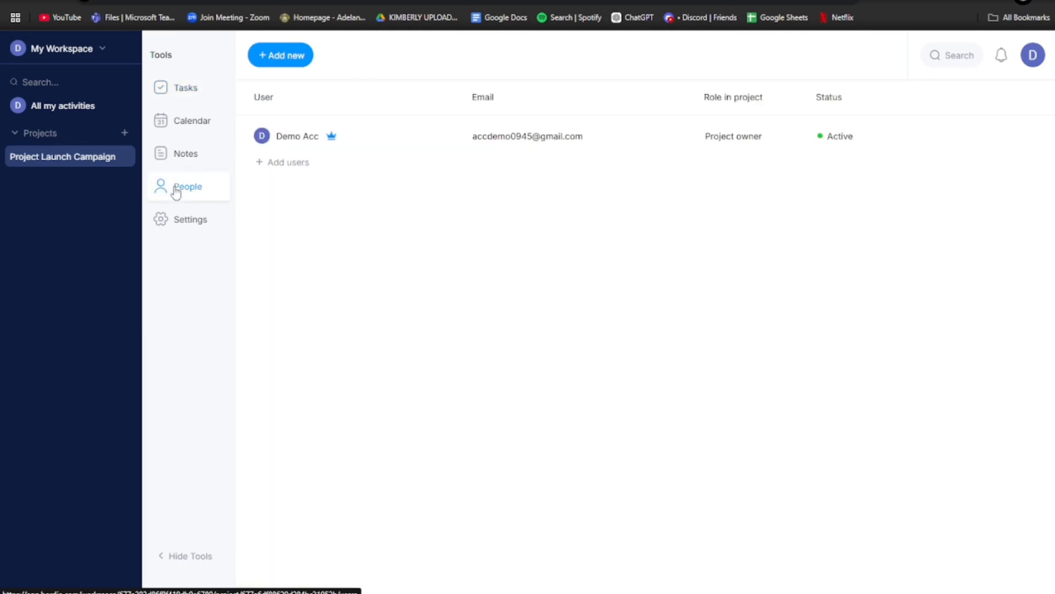
left_click(269, 165)
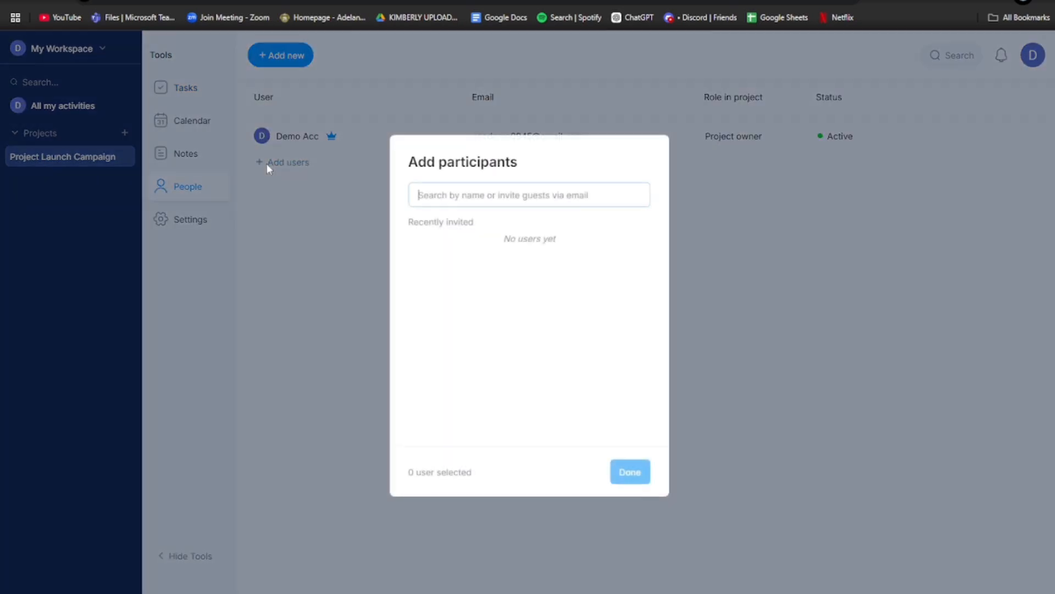
type("ke")
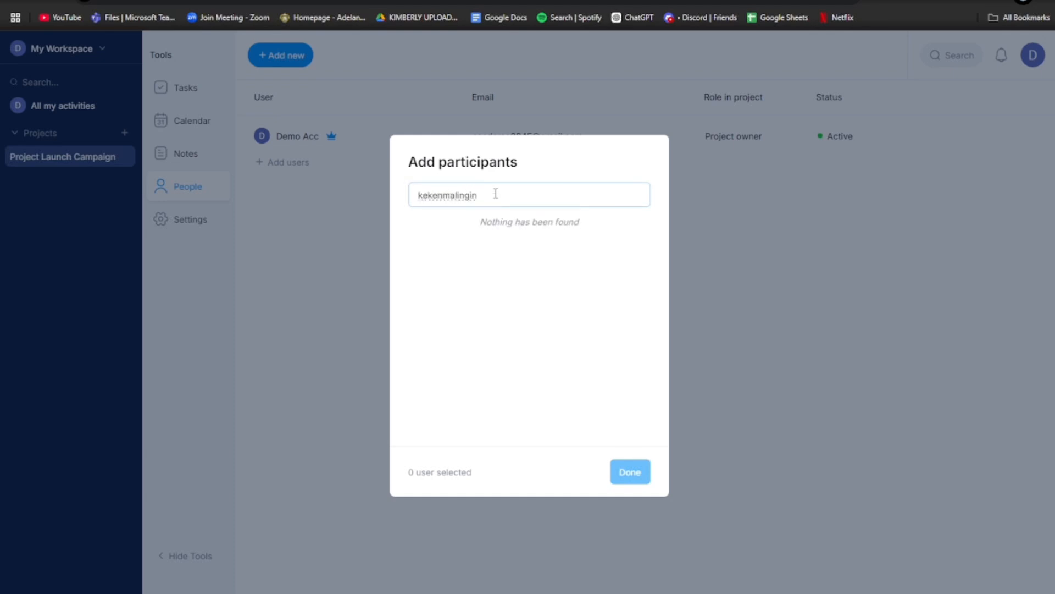
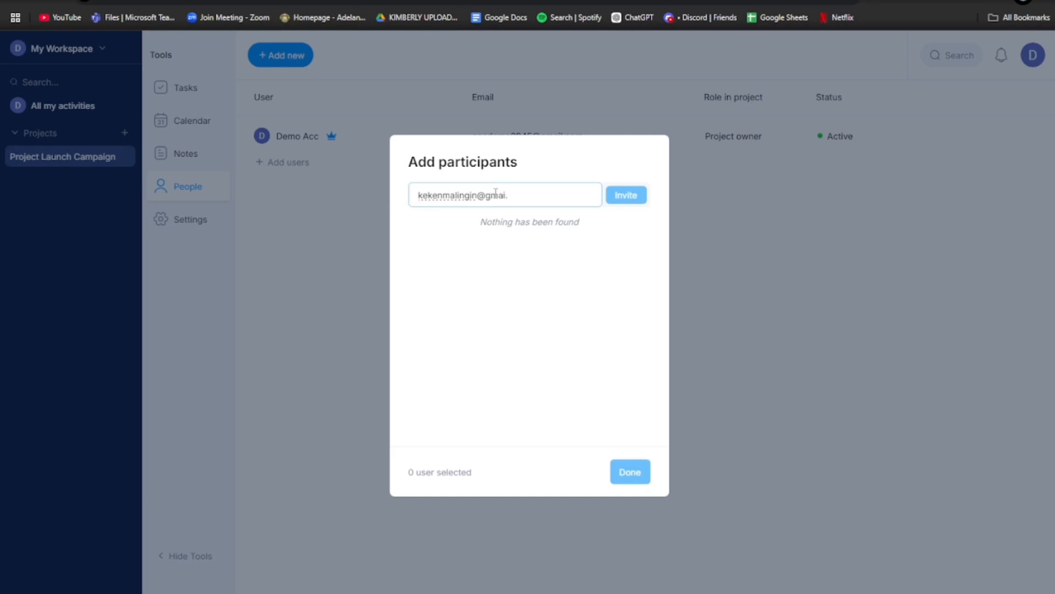
key("Return")
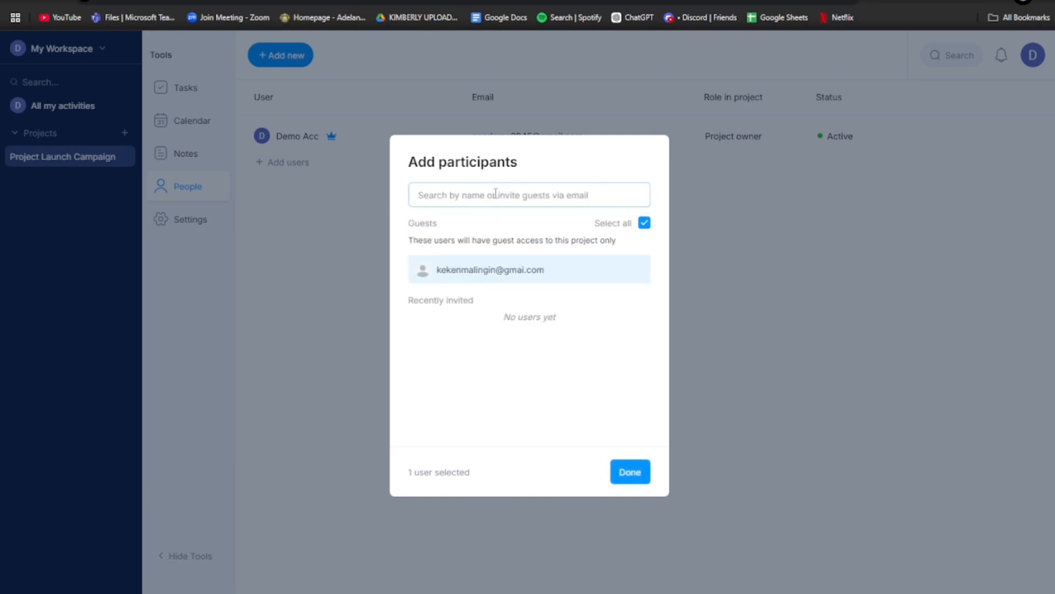
left_click(509, 273)
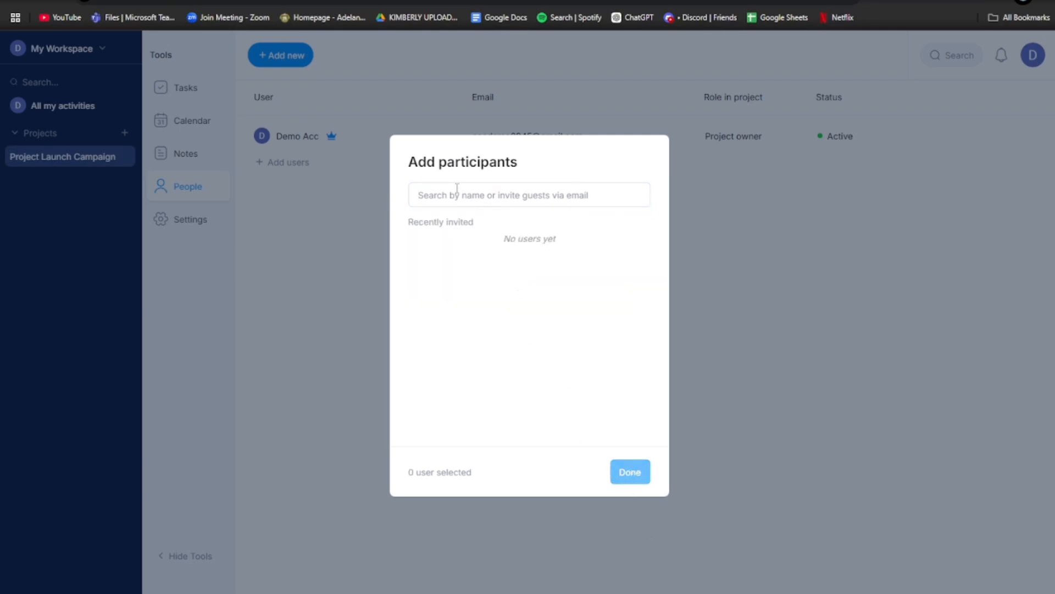
left_click(748, 292)
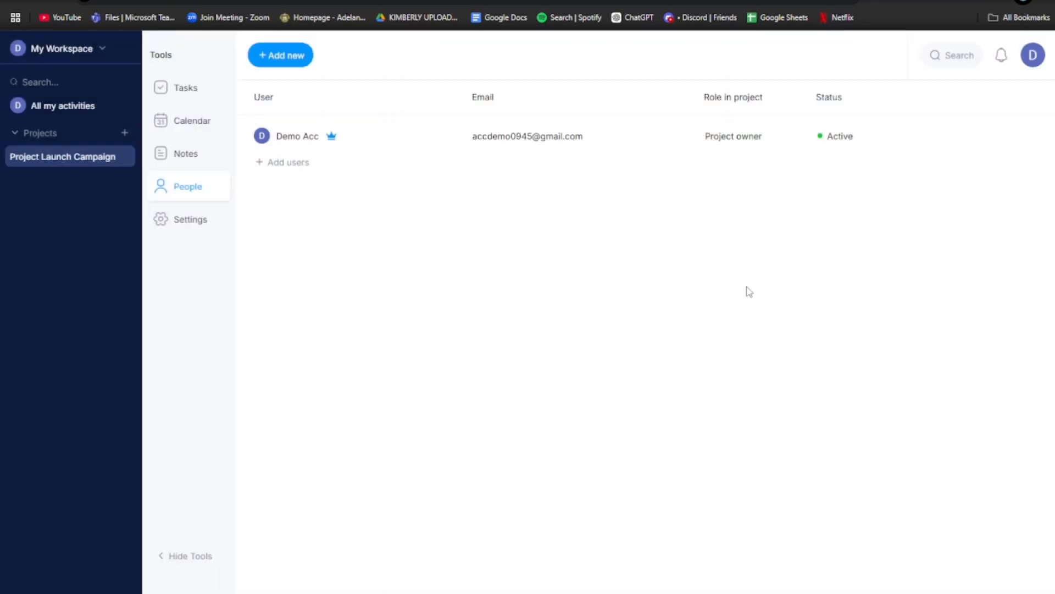
- Go back to the project's tasks, peek at workspace options and Kanban, then open All my activities
left_click(198, 104)
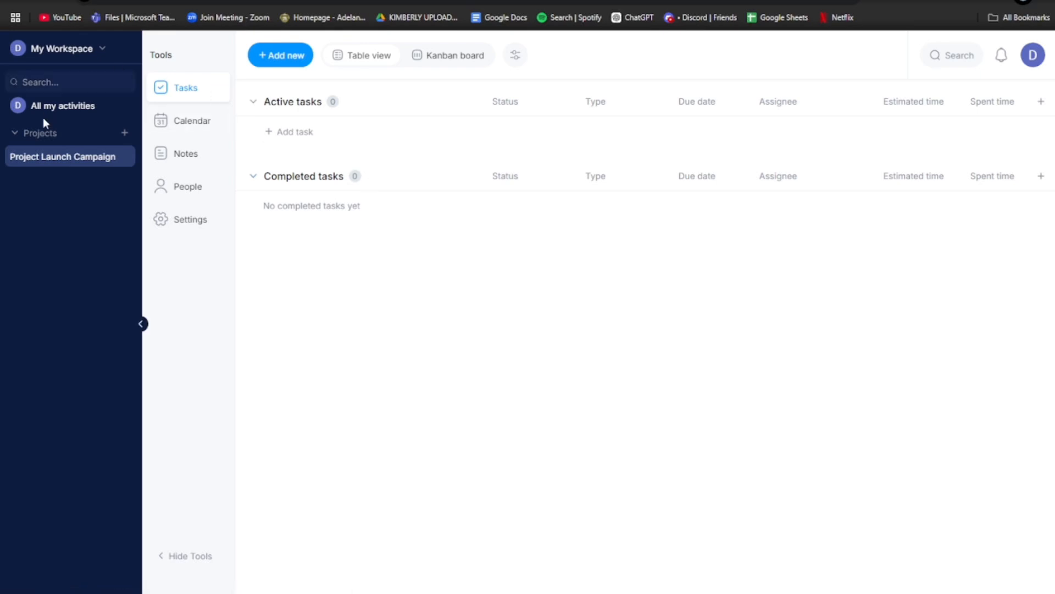
left_click(58, 50)
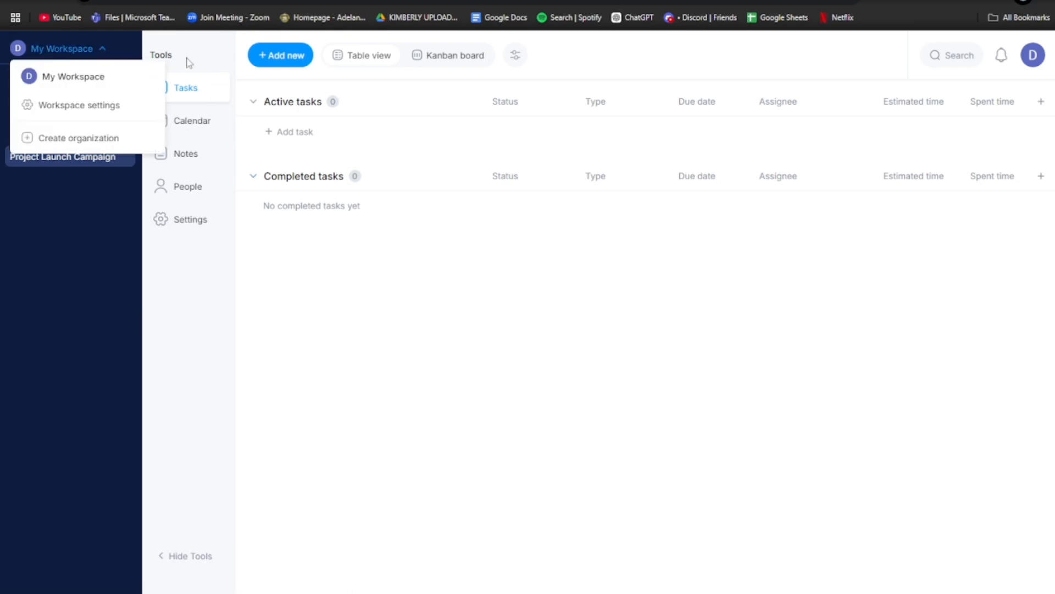
left_click(177, 57)
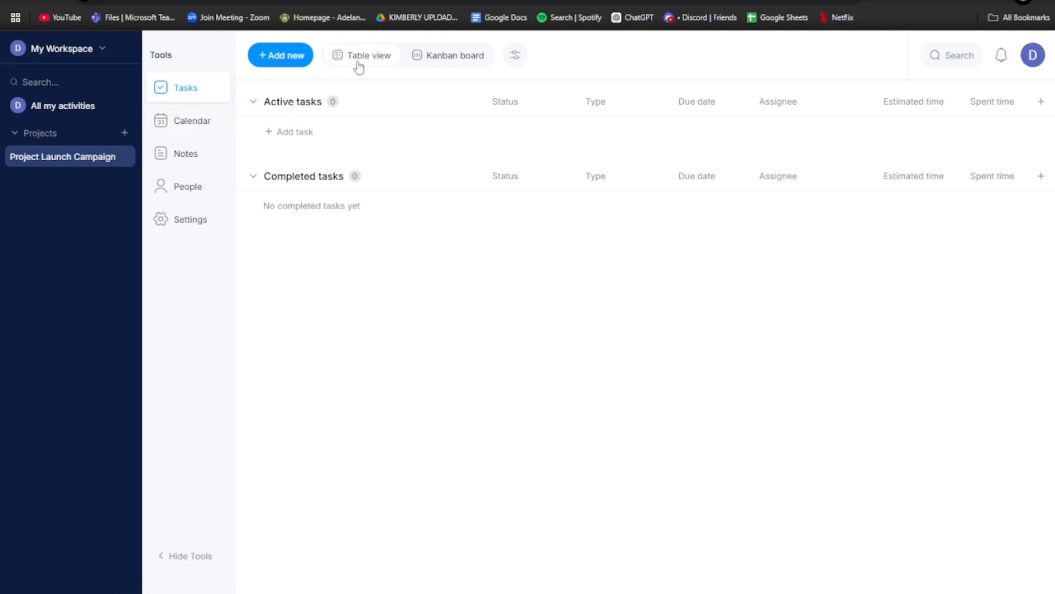
left_click(432, 55)
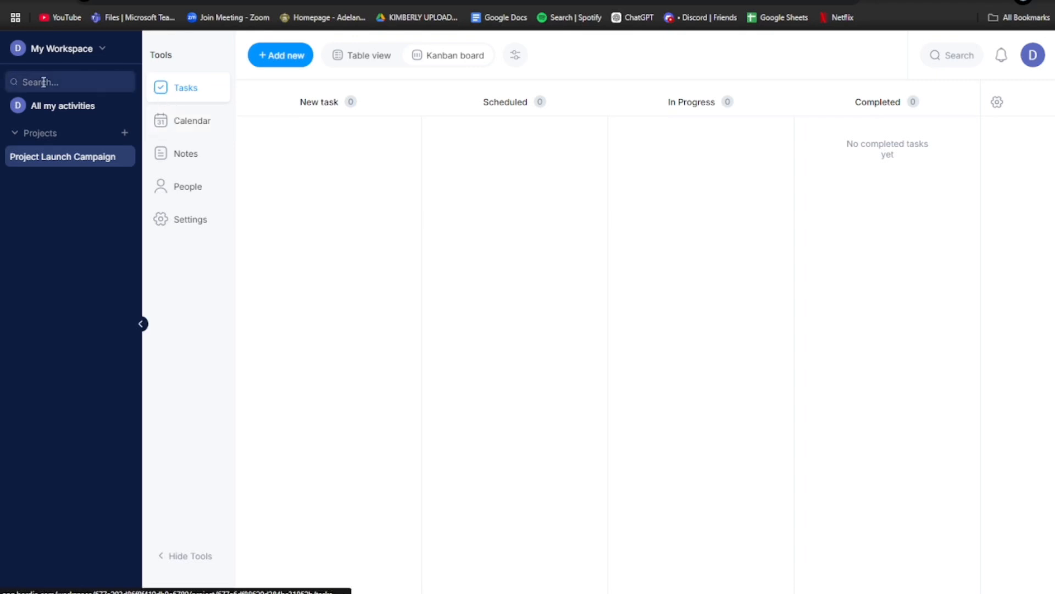
left_click(33, 107)
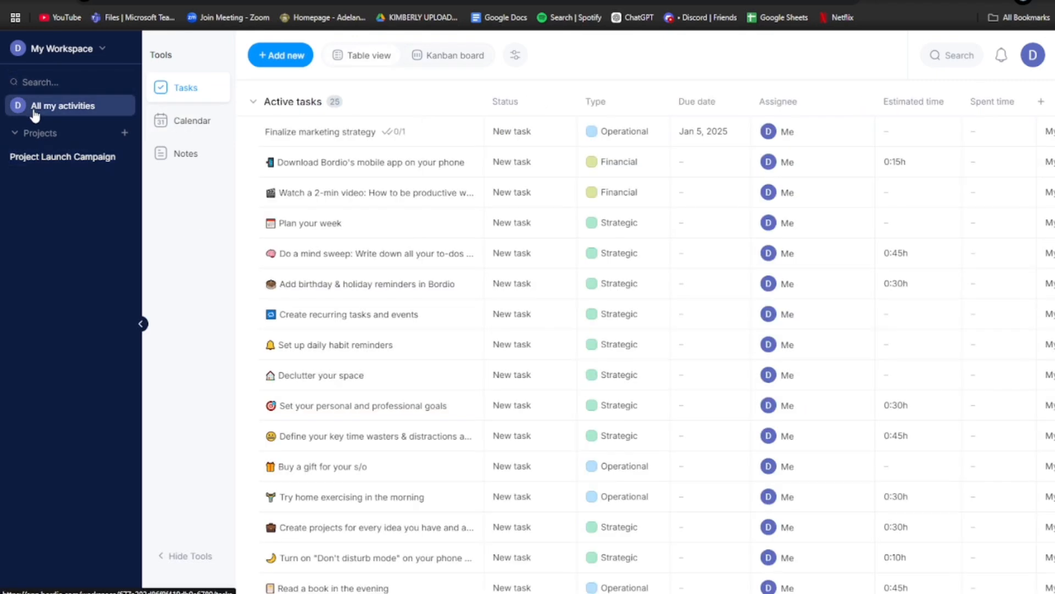
- Open Finalize marketing strategy's details, keeping its type Operational, and look over the description
left_click(324, 144)
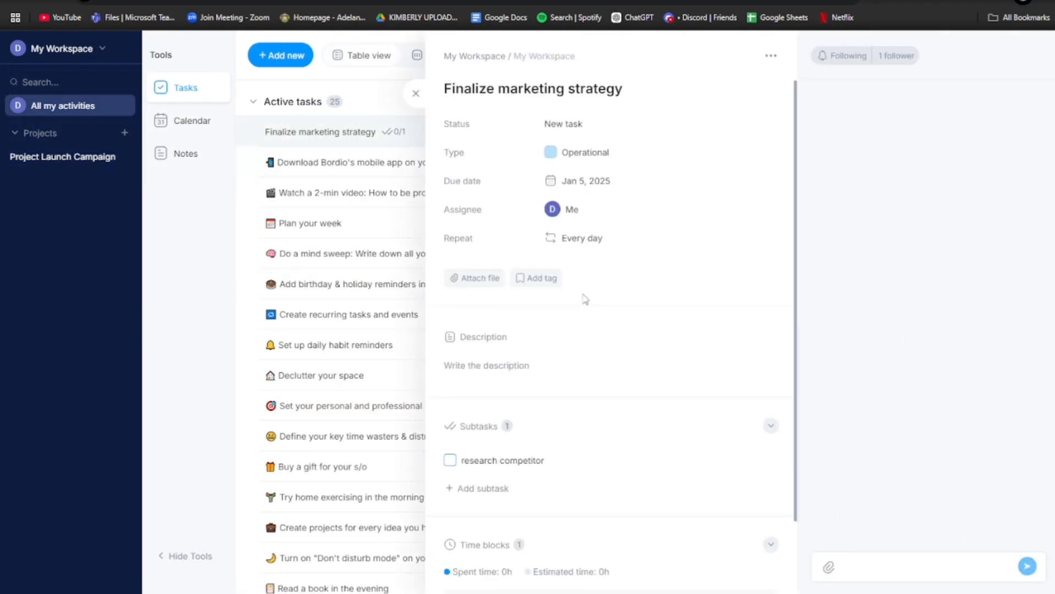
scroll(548, 312, "down", 1)
scroll(548, 312, "up", 1)
left_click(558, 156)
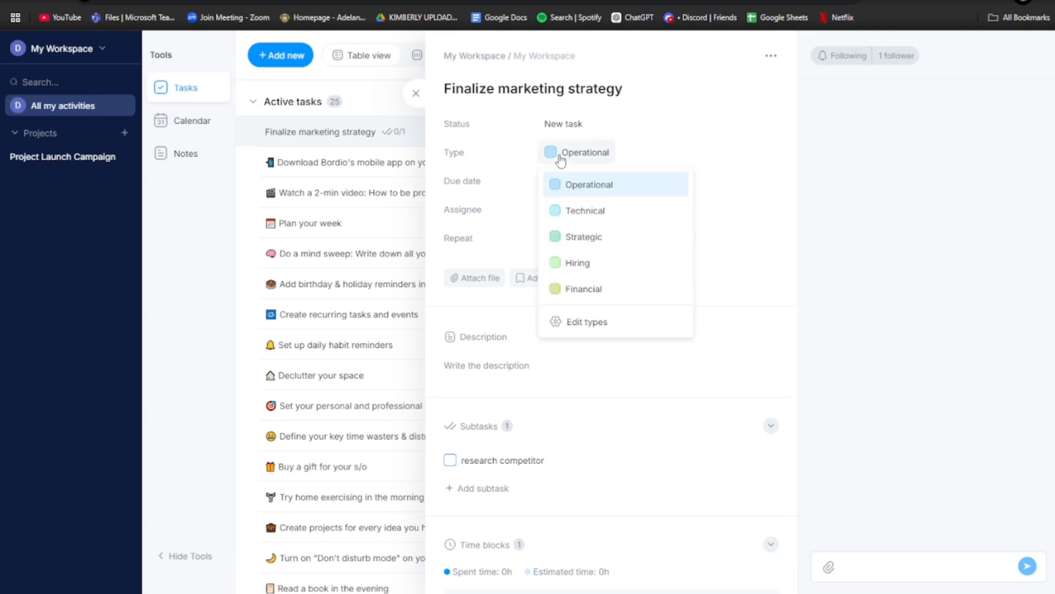
left_click(558, 160)
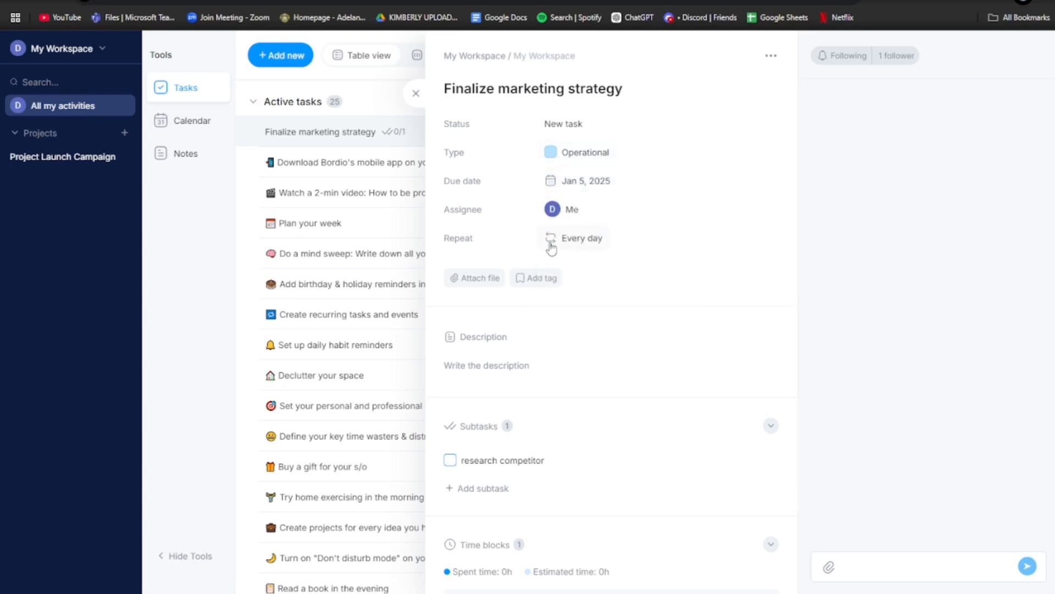
scroll(582, 254, "down", 2)
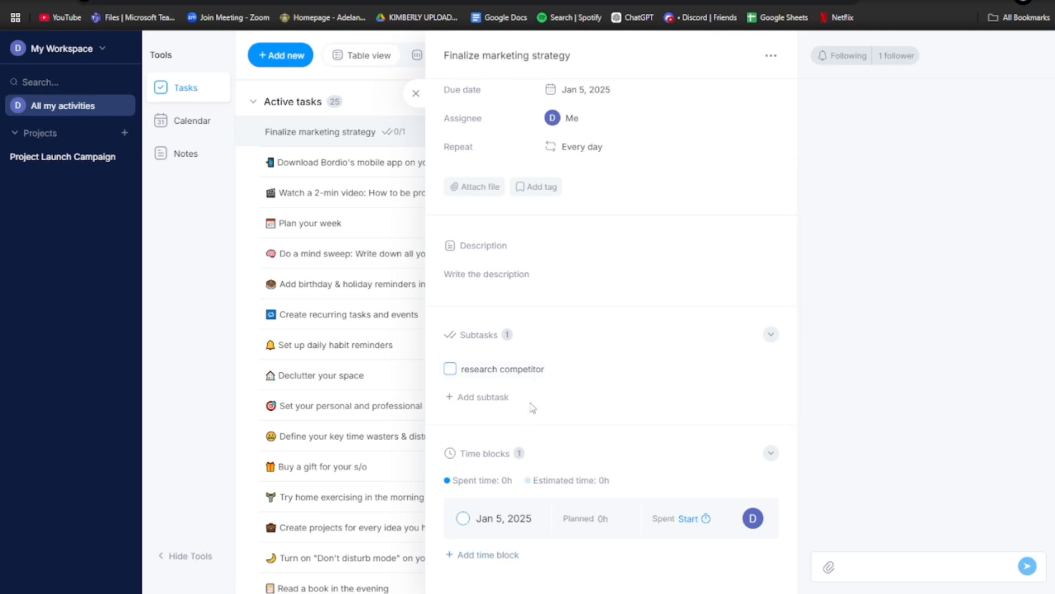
left_click(475, 272)
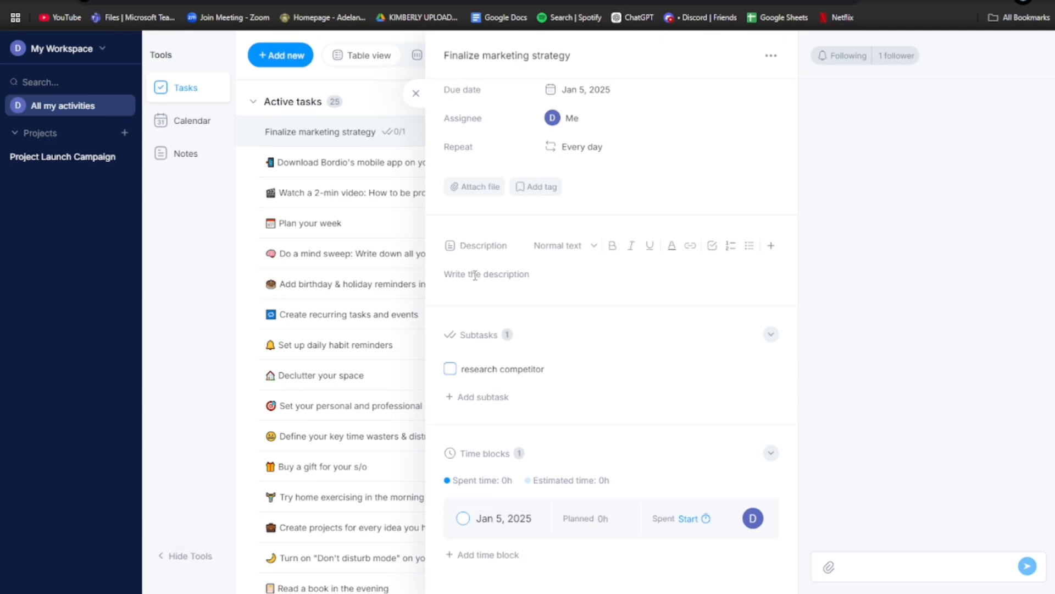
scroll(475, 274, "up", 3)
scroll(485, 276, "down", 2)
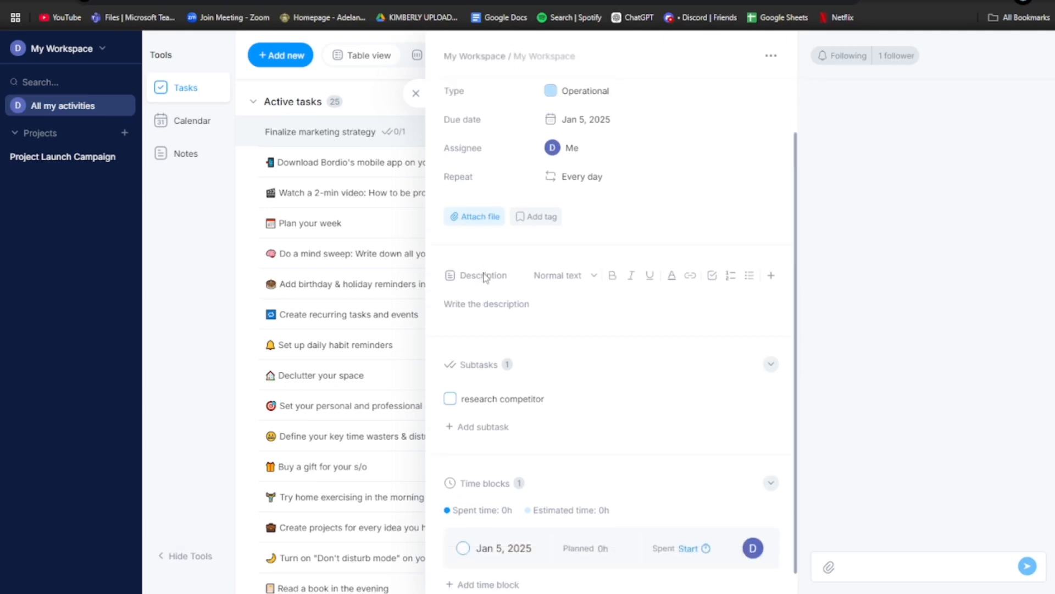
- Post a comment on the task mentioning a teammate with @
left_click(885, 567)
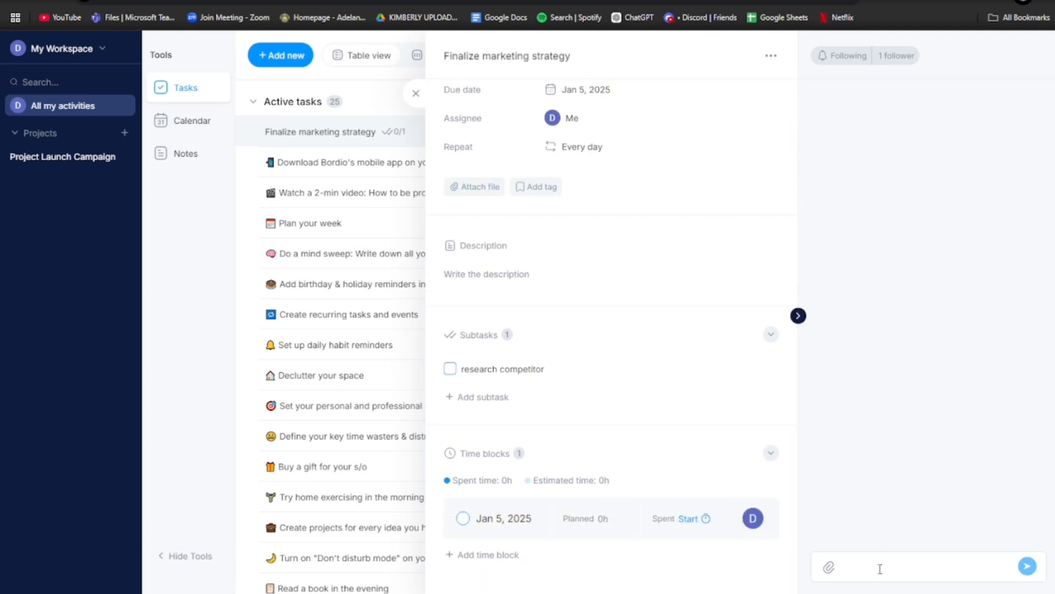
type("@john")
left_click(1027, 566)
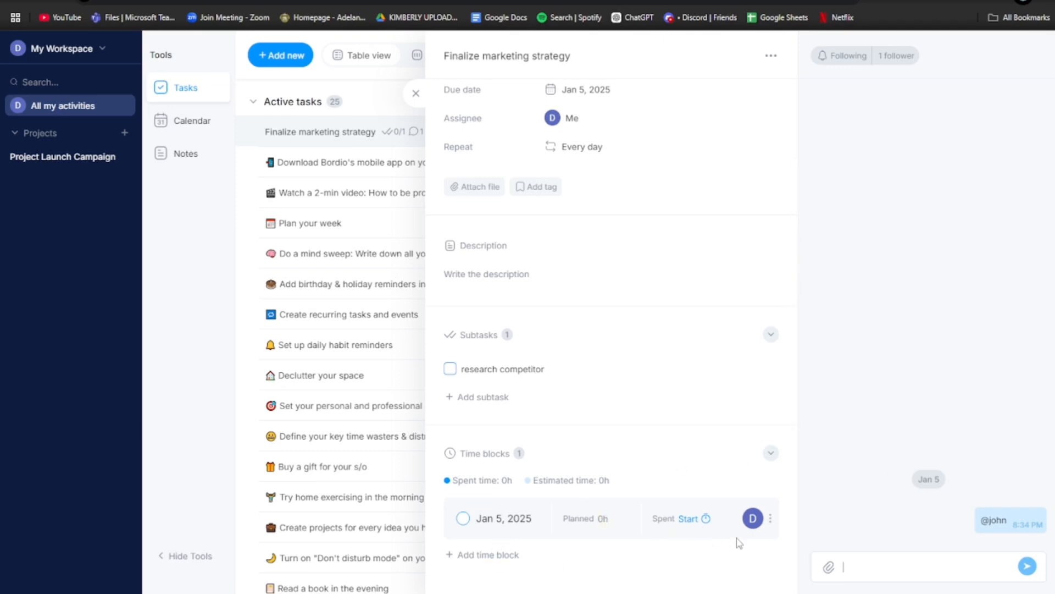
- Try adding a tag and attaching a file, cancel, then open the January 2025 calendar
scroll(740, 543, "up", 2)
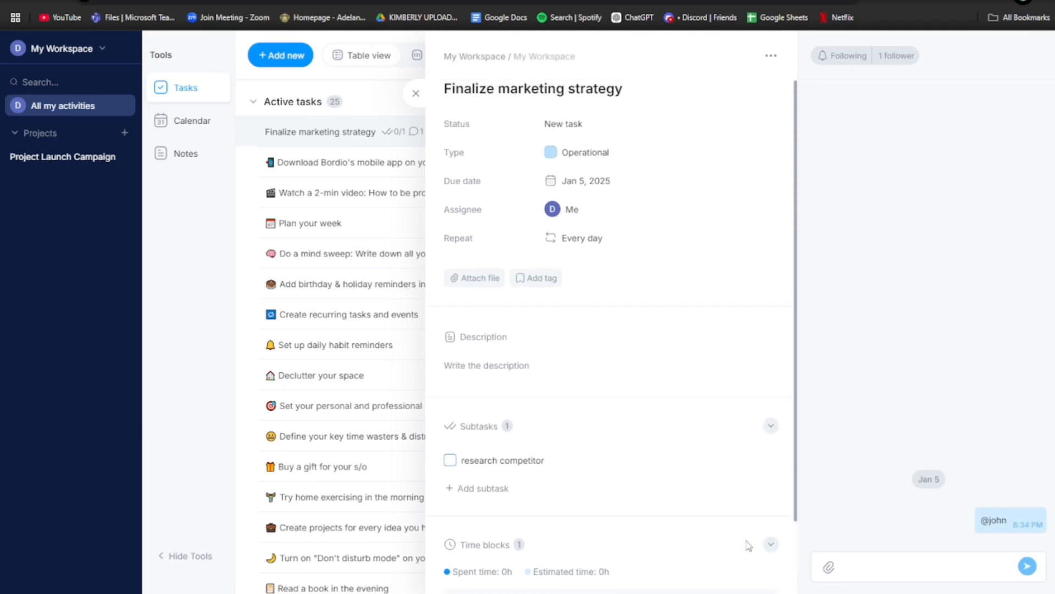
left_click(541, 278)
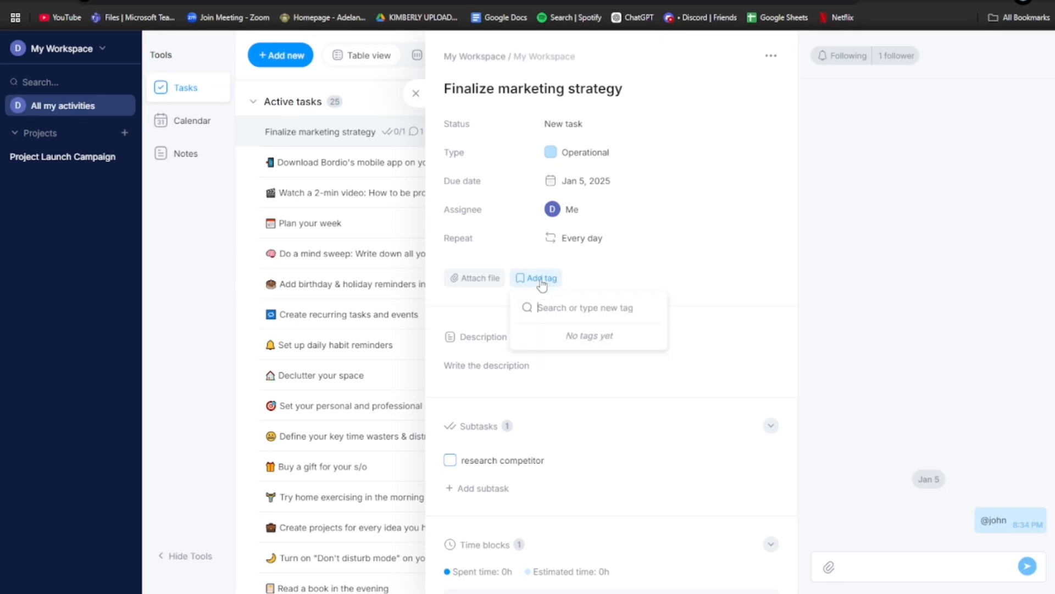
left_click(547, 285)
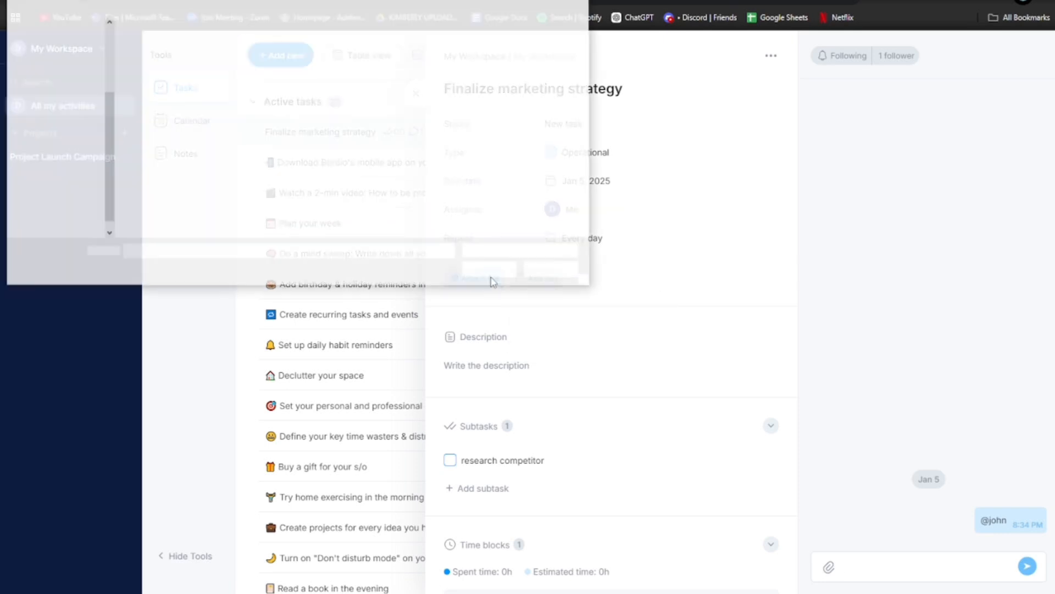
key("Escape")
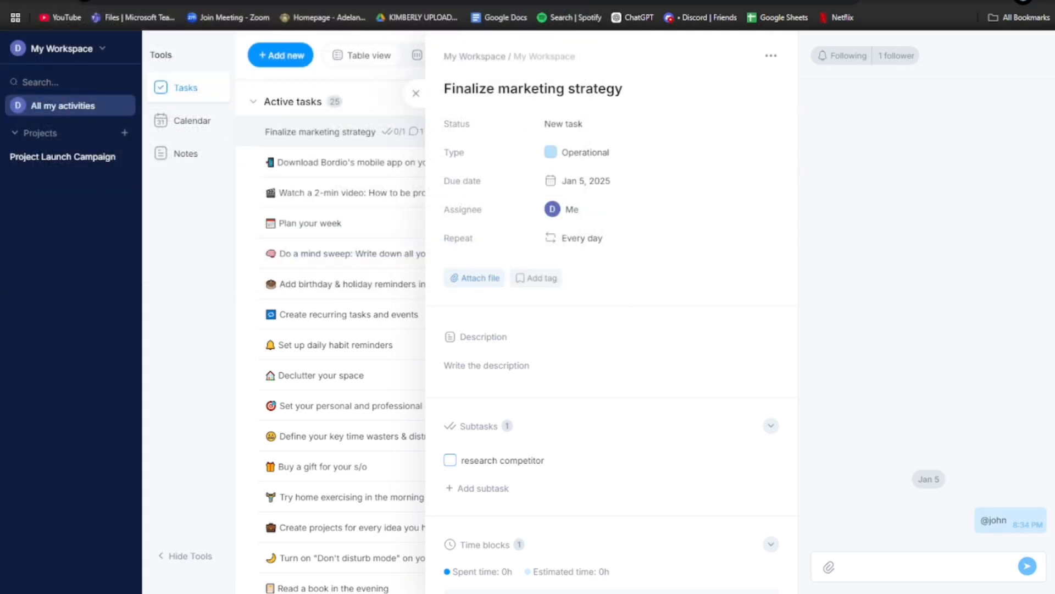
left_click(195, 123)
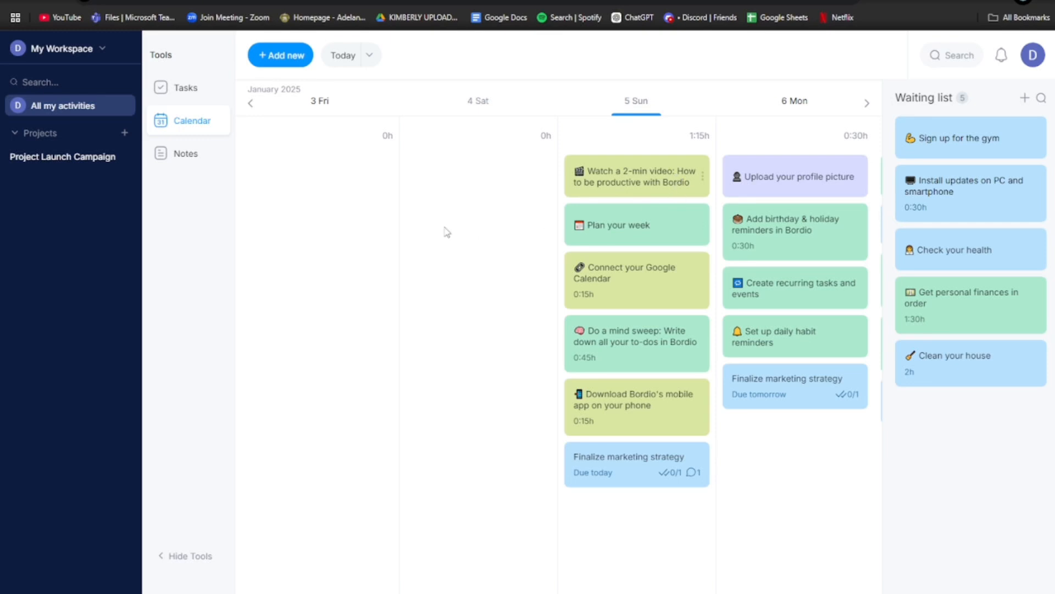
left_click(281, 55)
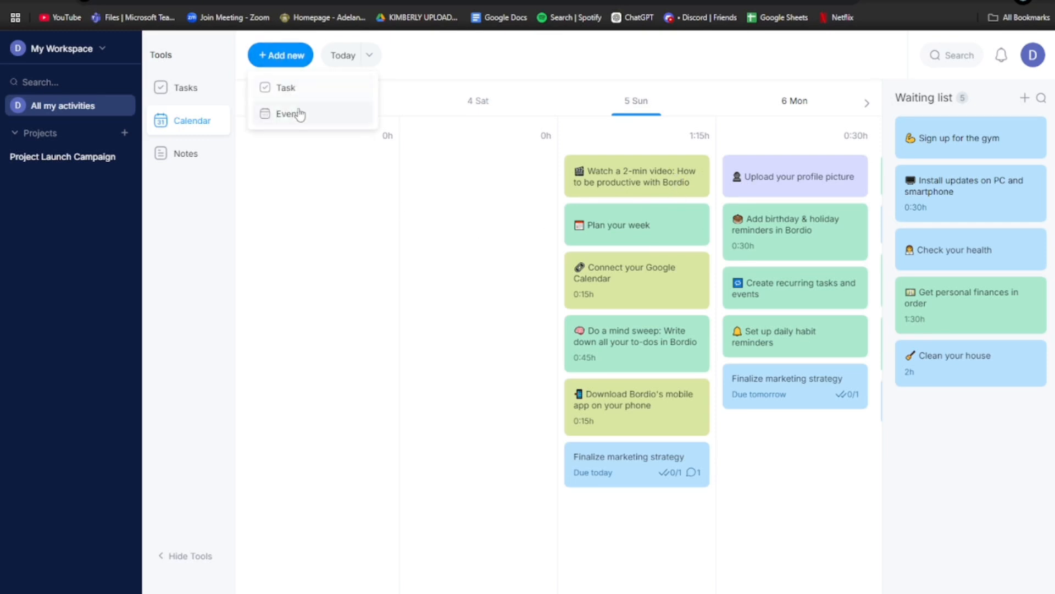
left_click(293, 212)
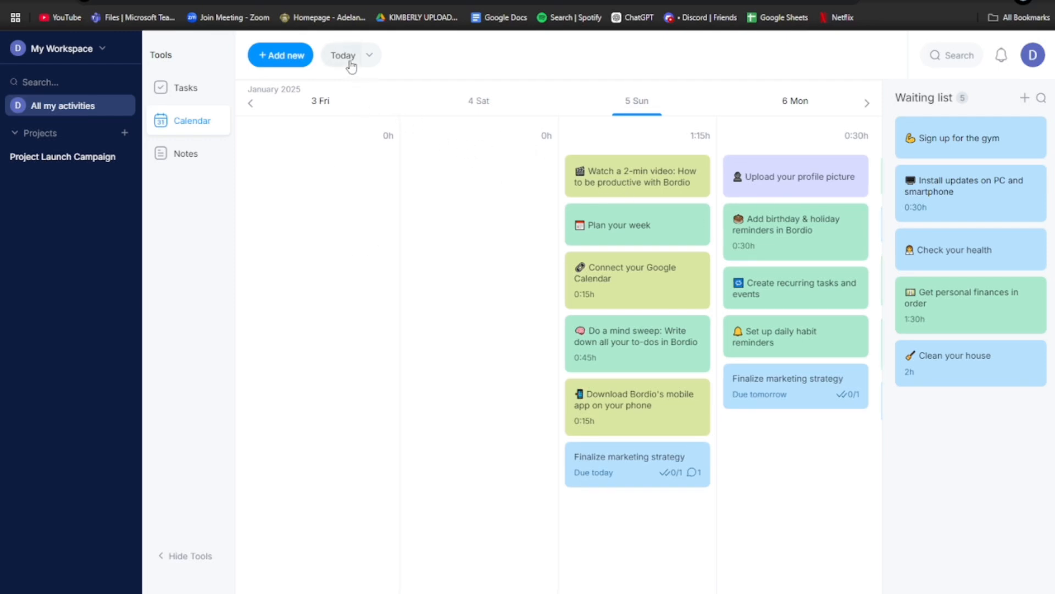
left_click(370, 55)
scroll(368, 189, "down", 5)
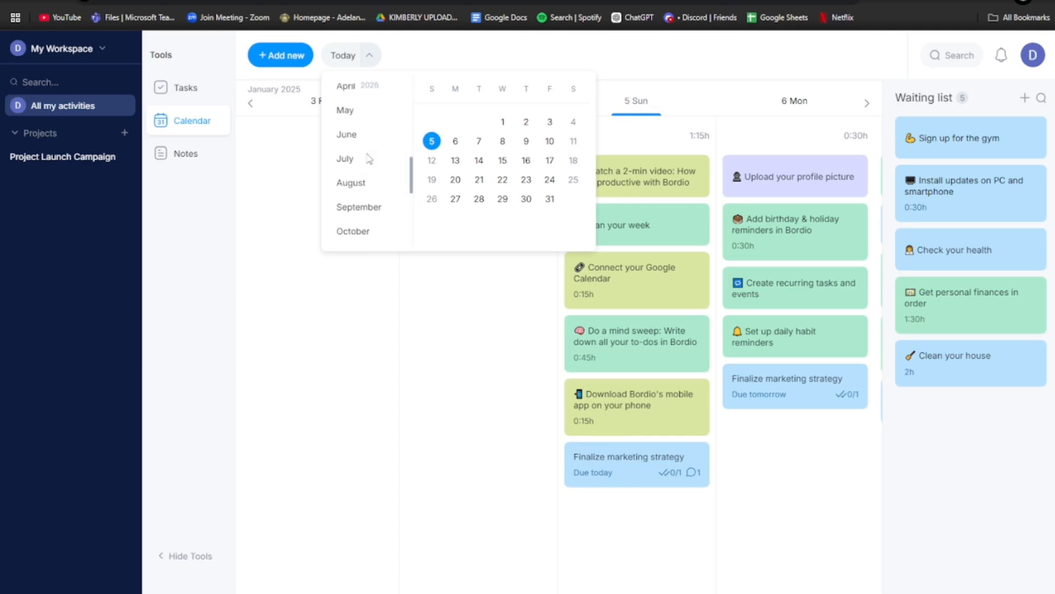
left_click(330, 271)
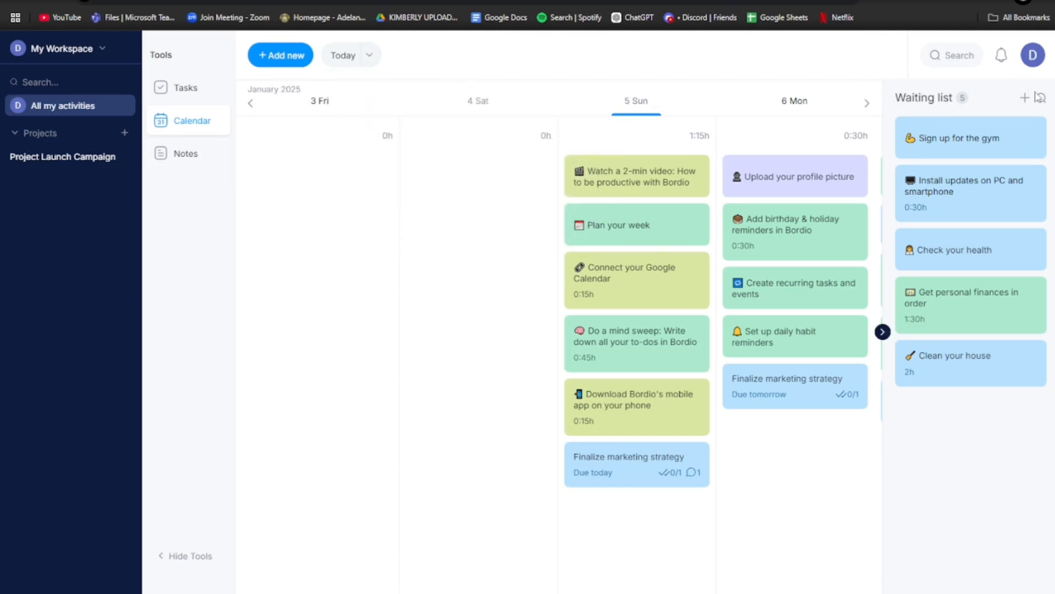
- Add extra time blocks for 'Sign up for the gym' and 'Watch a 2-min video' via their card menus
left_click(1039, 138)
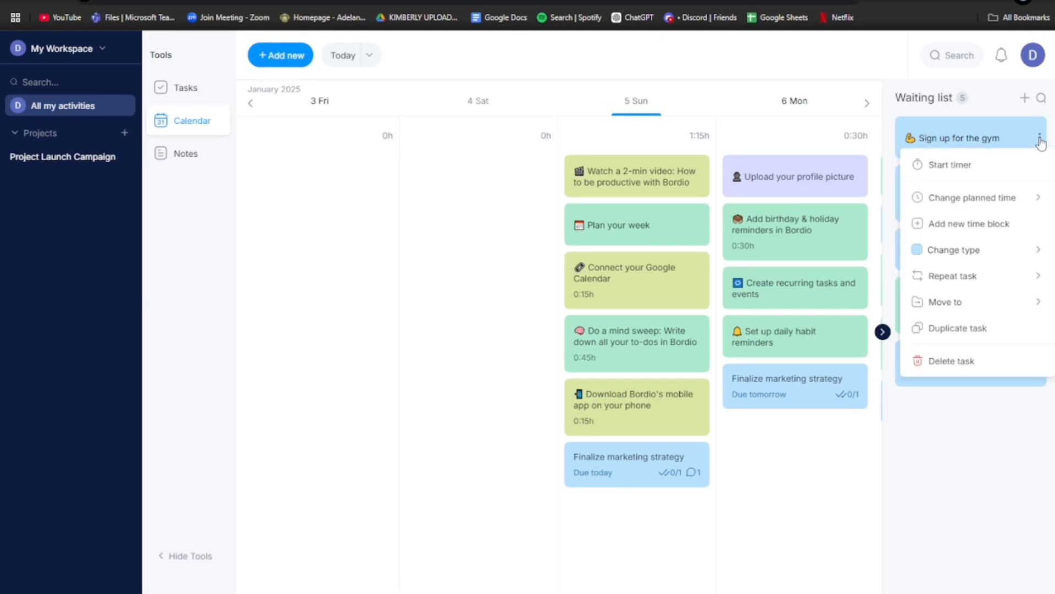
left_click(936, 228)
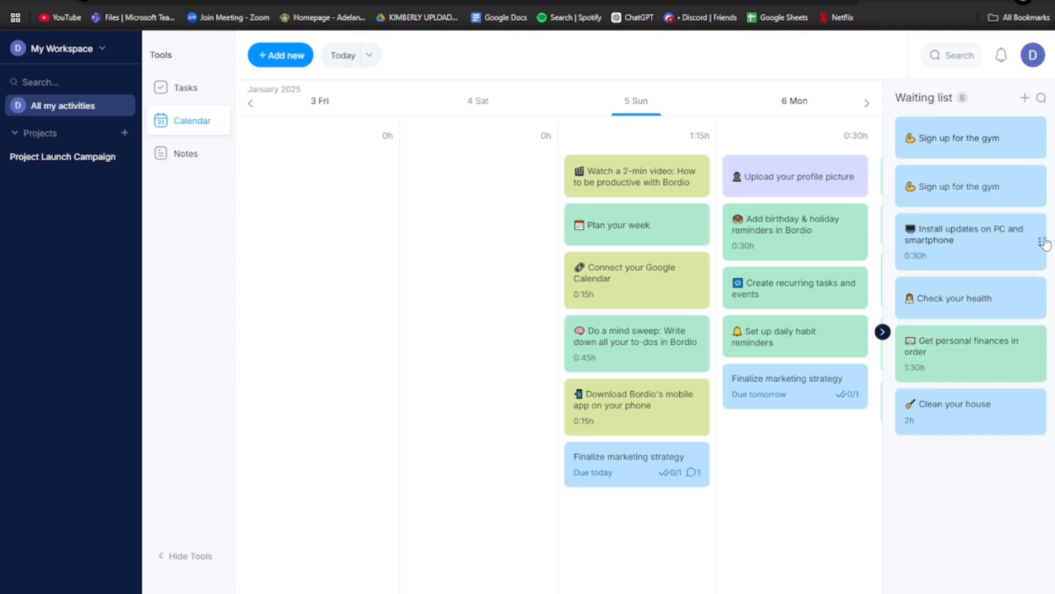
left_click(1045, 242)
left_click(784, 520)
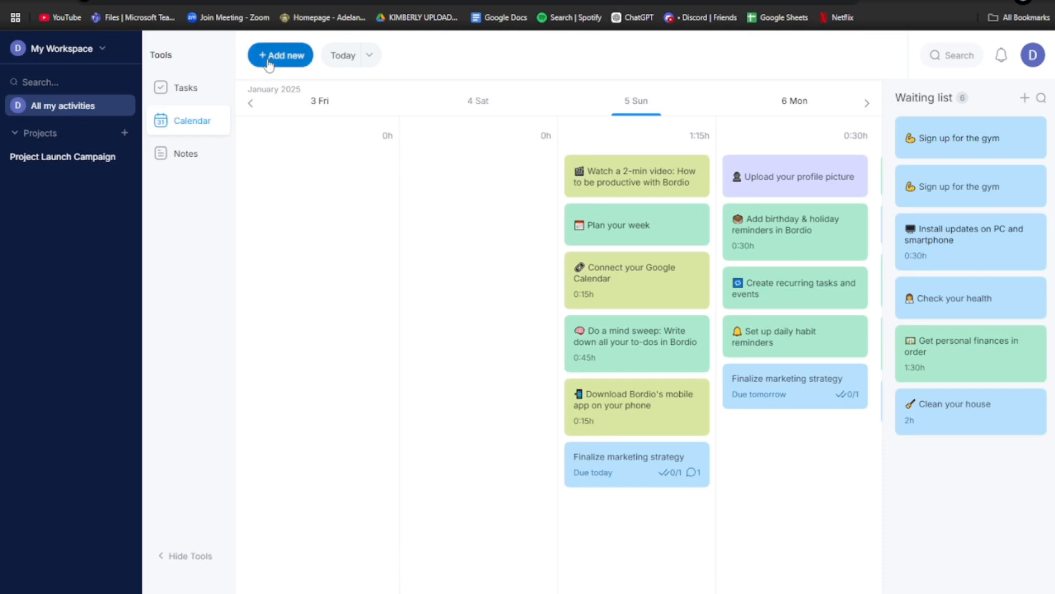
left_click(703, 177)
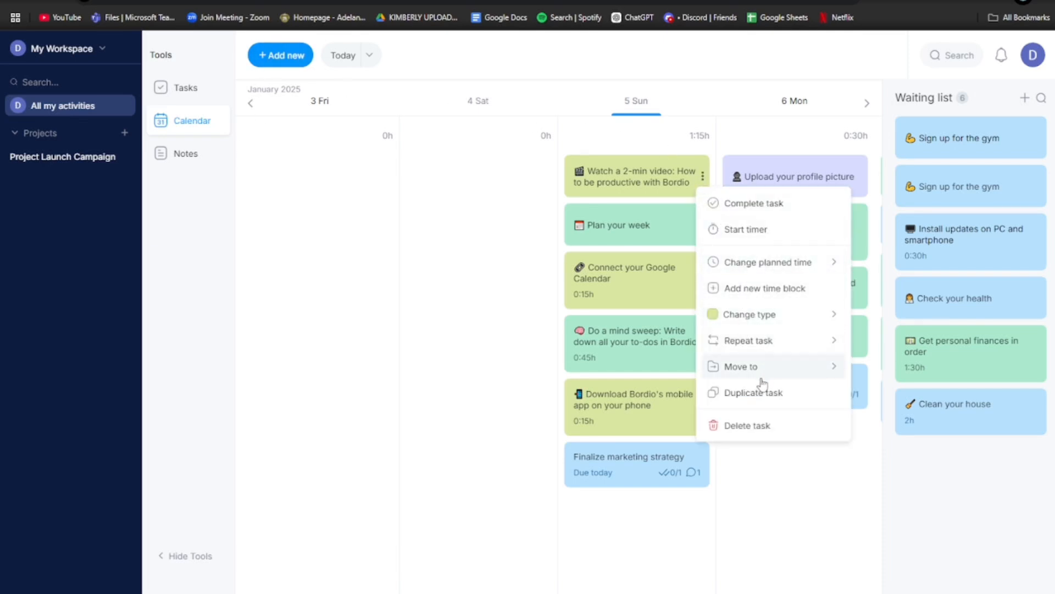
left_click(778, 288)
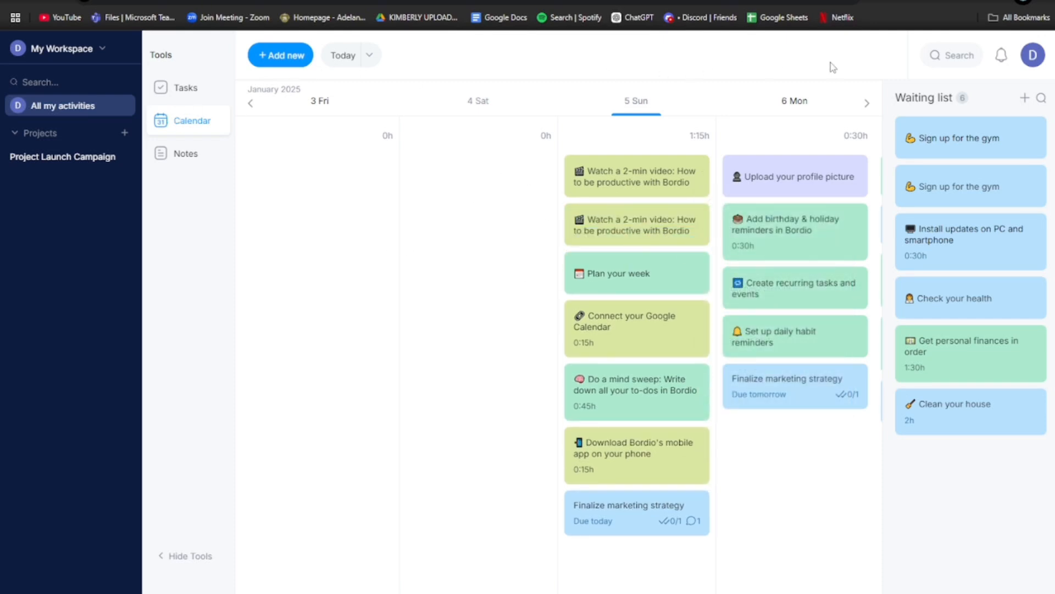
- Peek at the workspace options and the month/date picker without changing anything
left_click(64, 50)
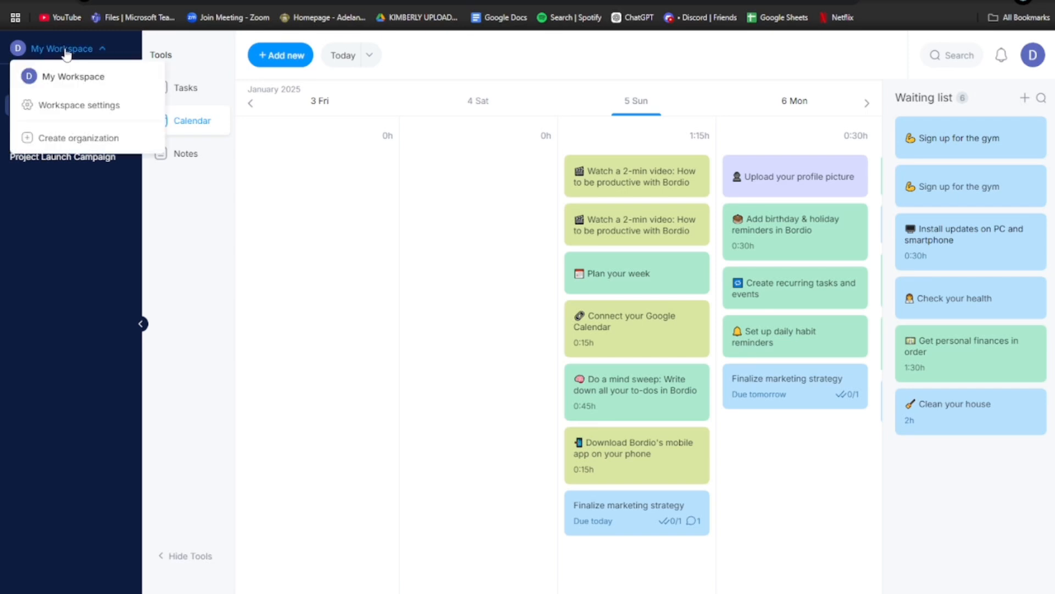
left_click(64, 50)
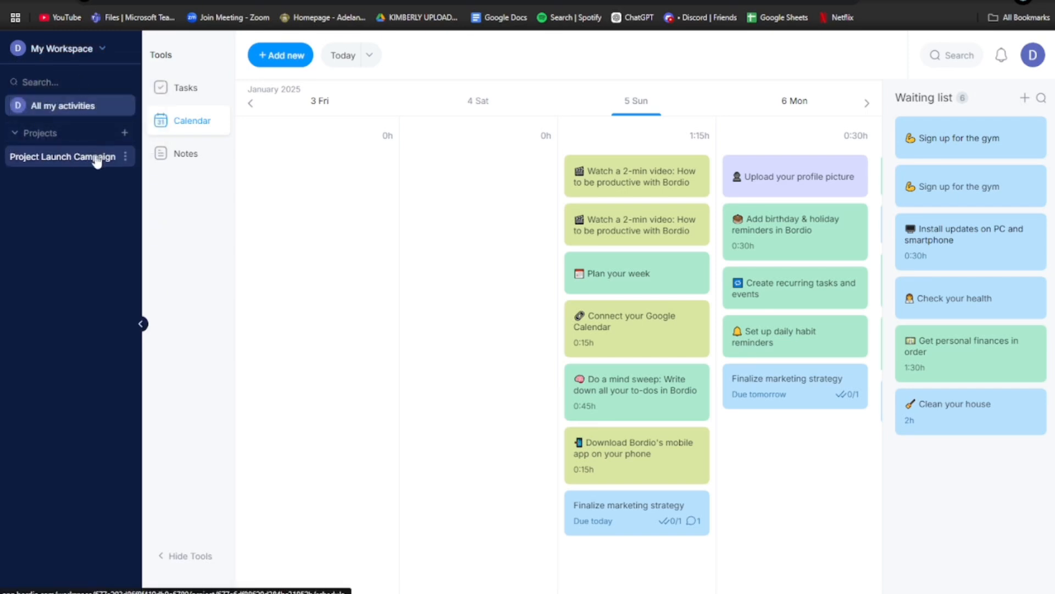
left_click(376, 55)
left_click(376, 55)
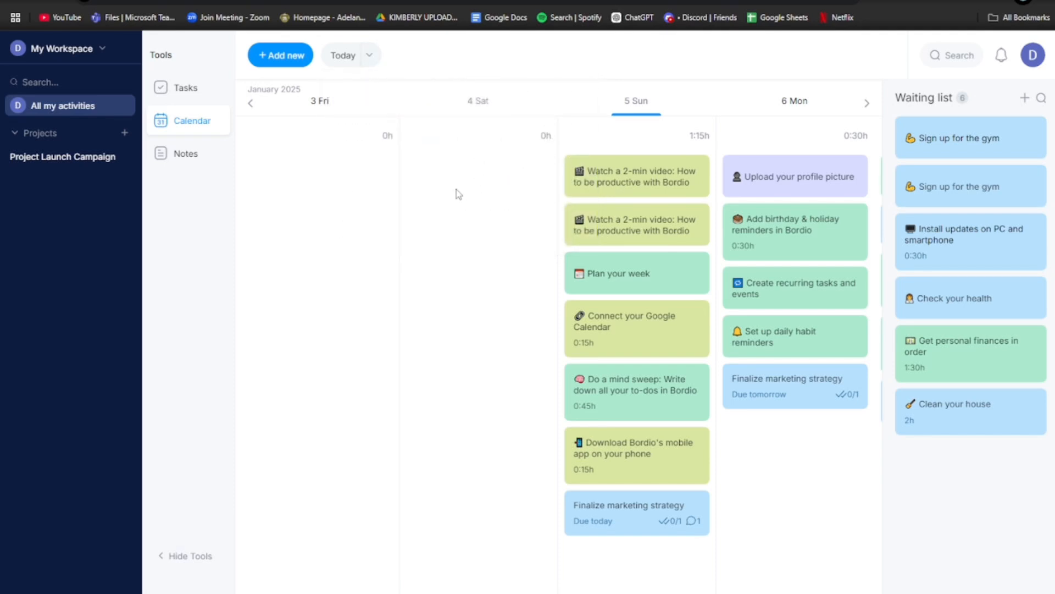
- Look over the waiting-list new-task entry, notifications, and the 'Watch a 2-min video' block's actions
left_click(1026, 101)
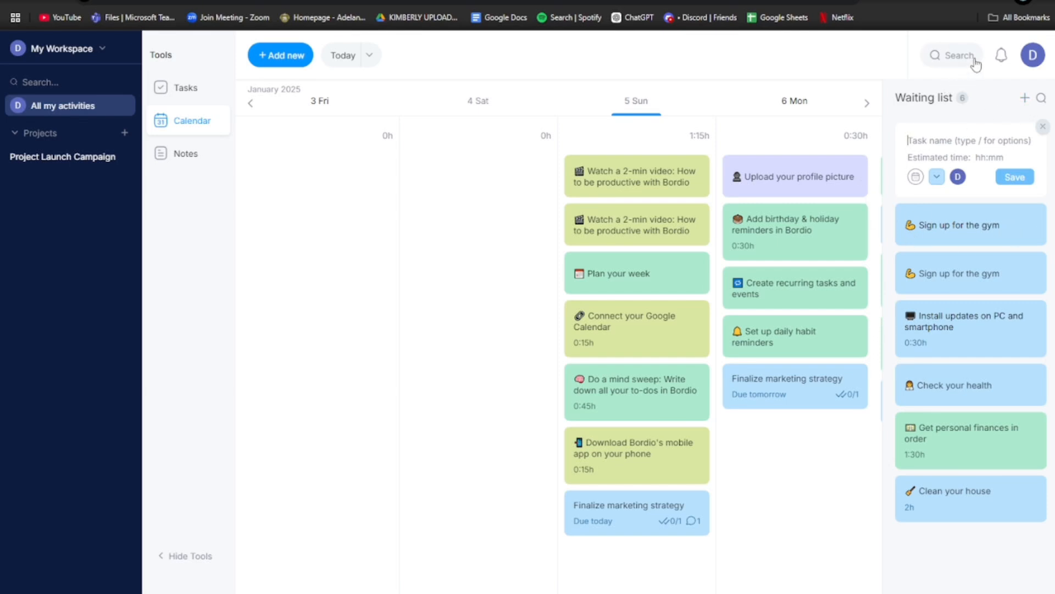
left_click(1001, 55)
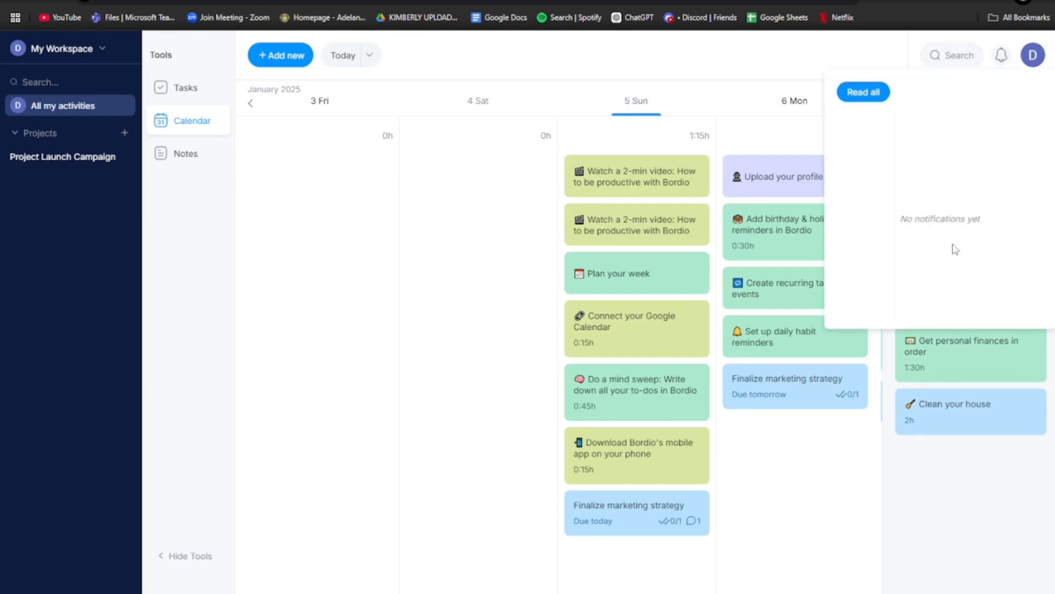
left_click(1002, 56)
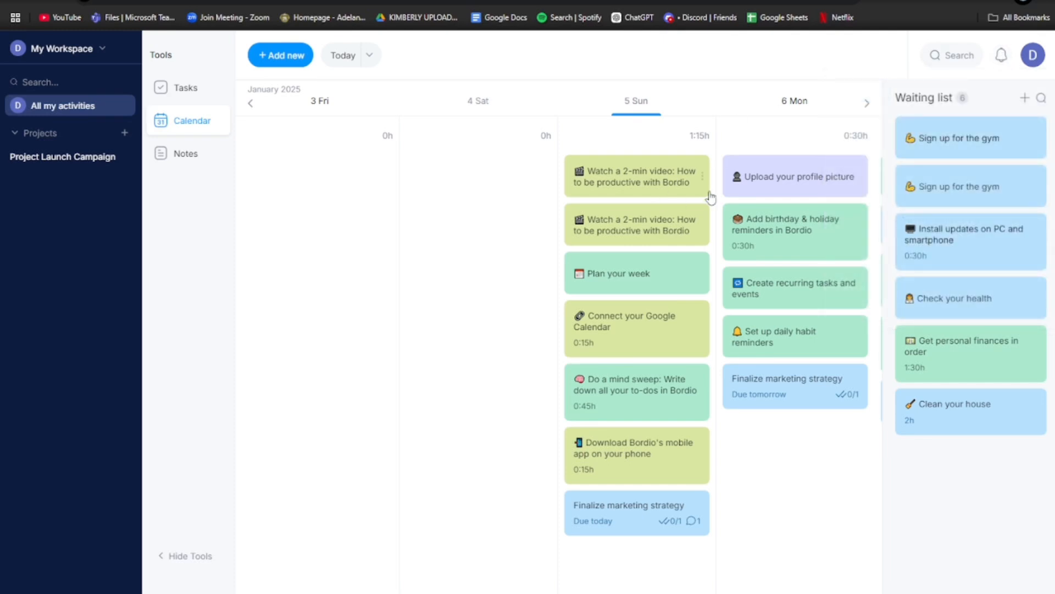
left_click(702, 176)
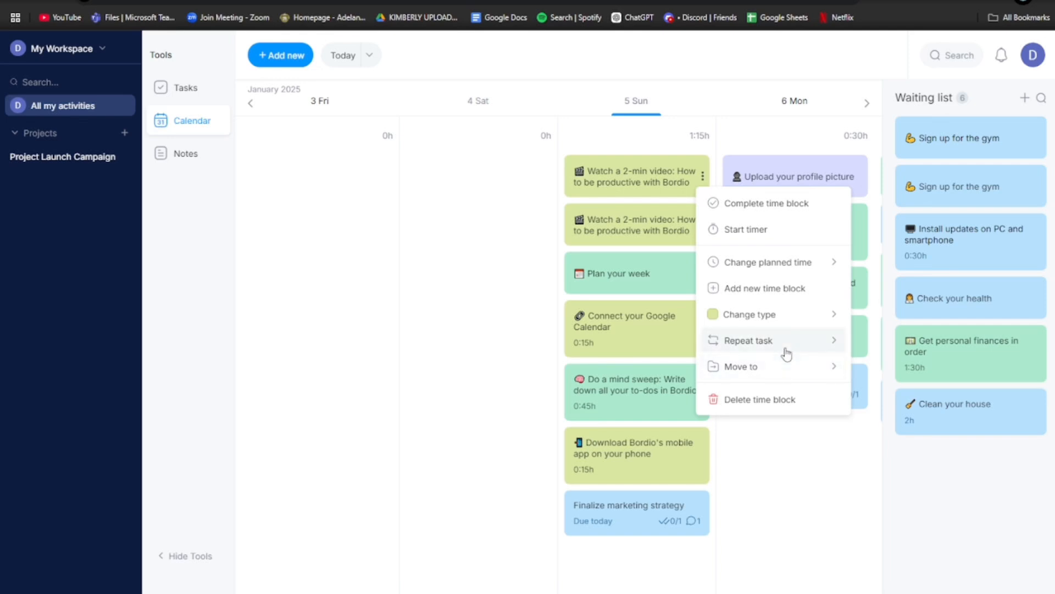
left_click(523, 349)
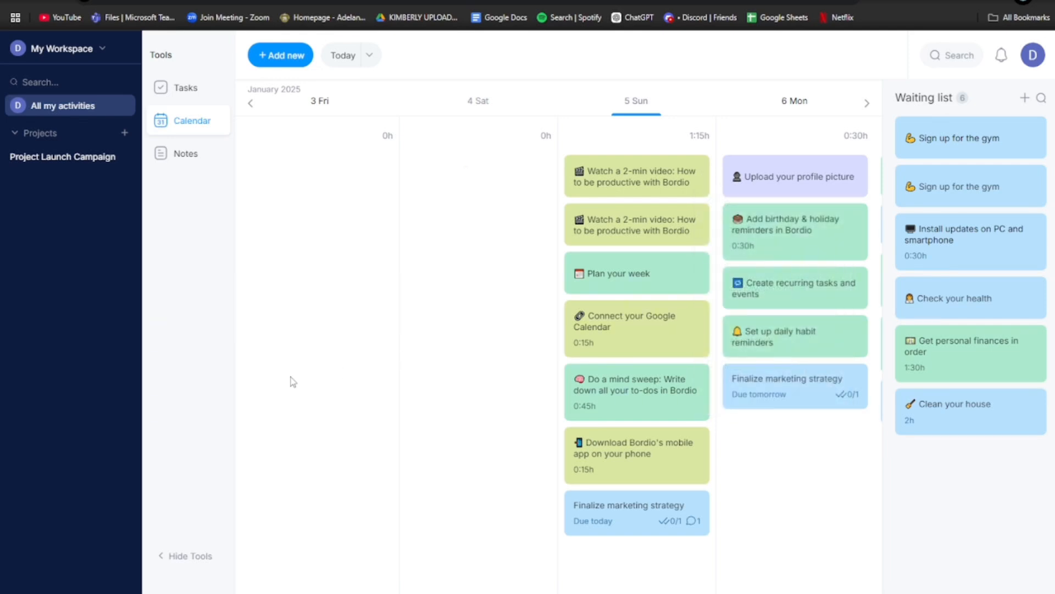
- Collapse the Projects list in the sidebar so Project Launch Campaign is hidden
left_click(15, 133)
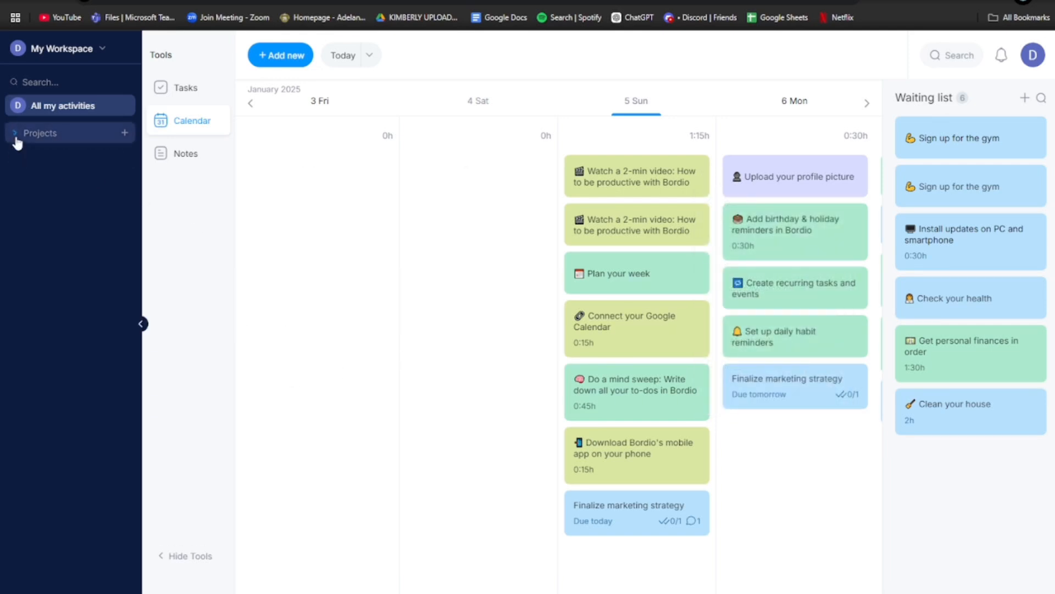
left_click(66, 53)
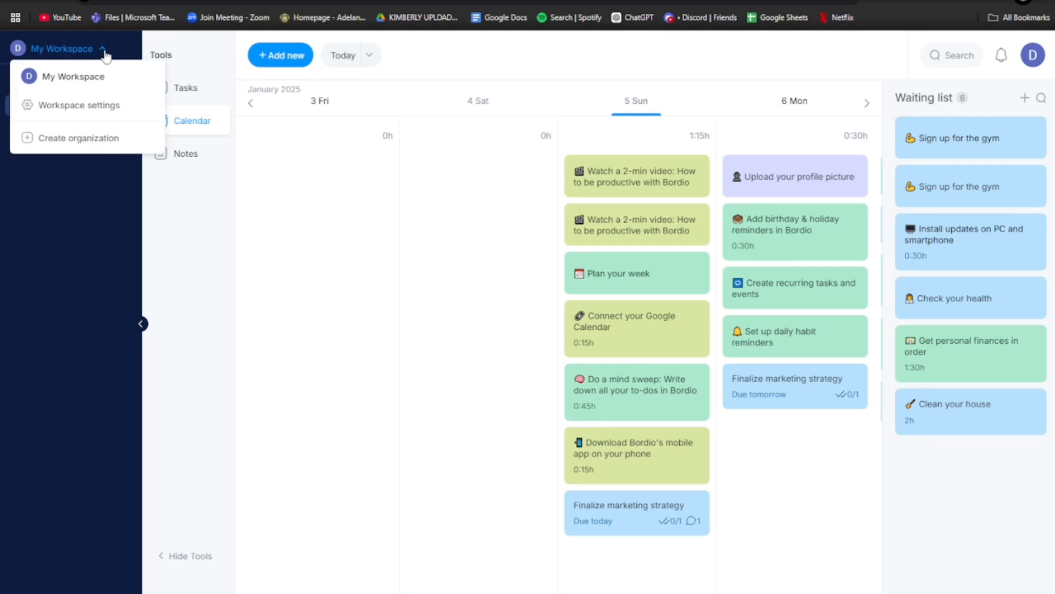
left_click(104, 52)
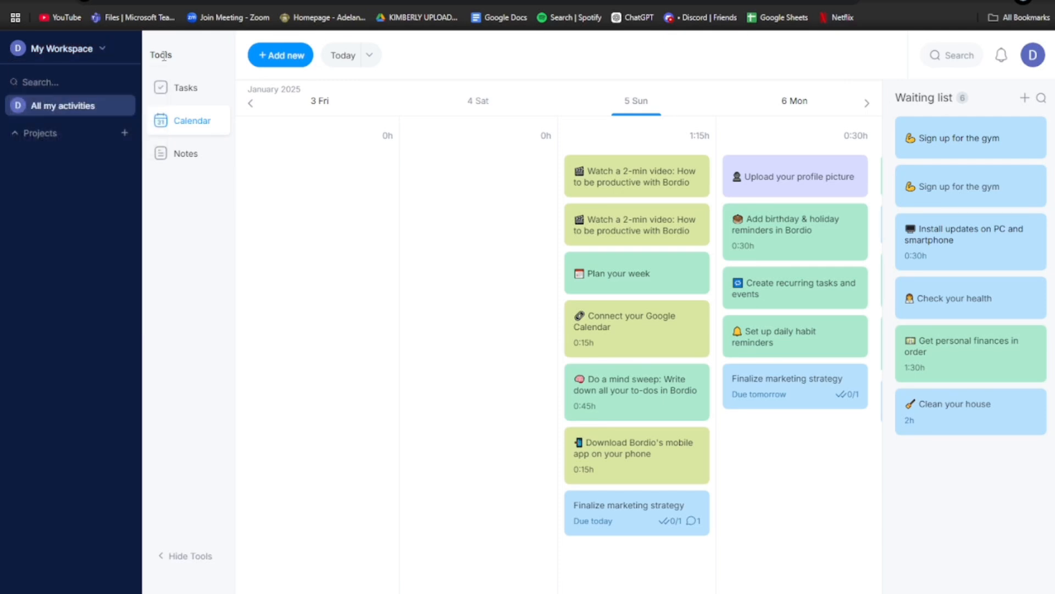
- Switch to the Tasks table of all active tasks and scroll through its rows and columns
left_click(179, 86)
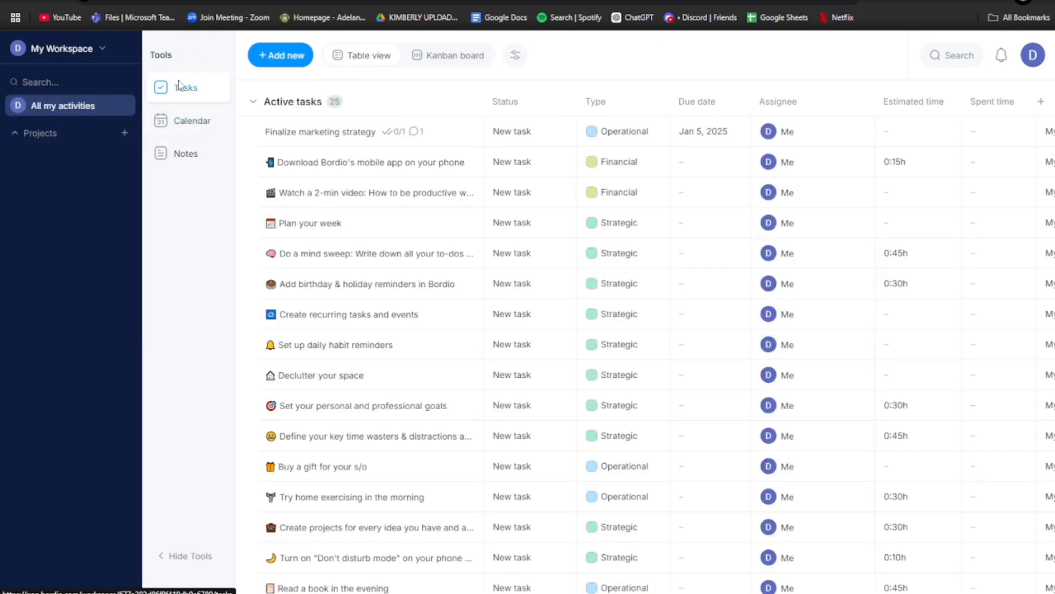
scroll(341, 247, "down", 8)
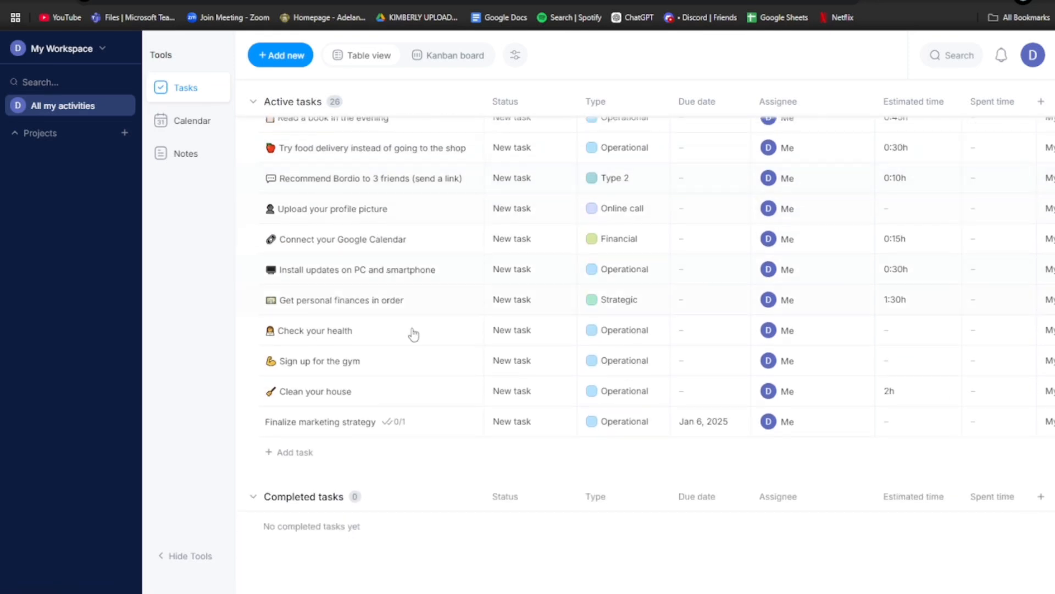
scroll(425, 341, "up", 8)
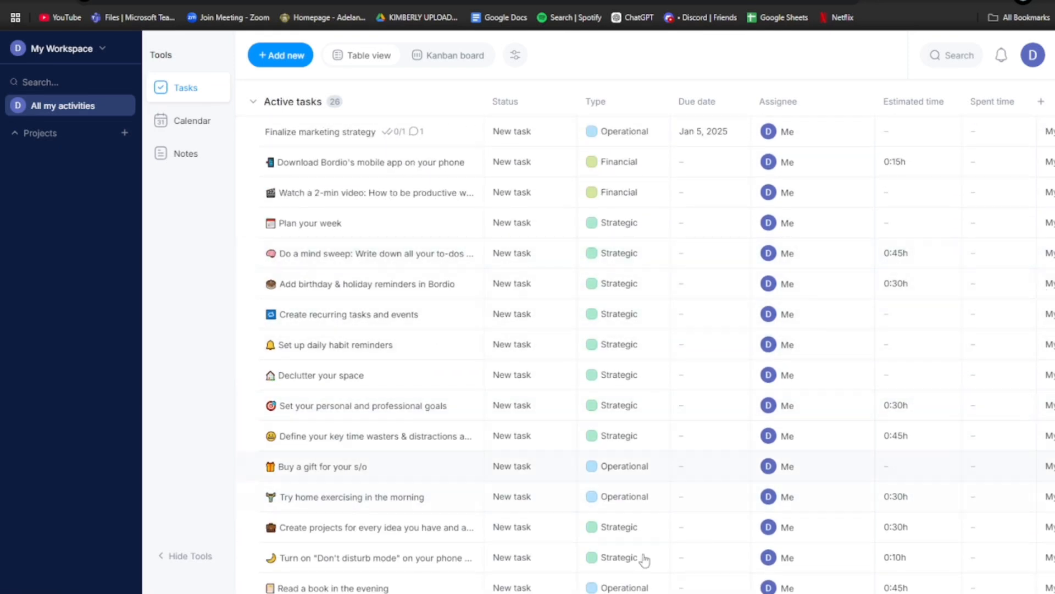
scroll(605, 587, "right", 5)
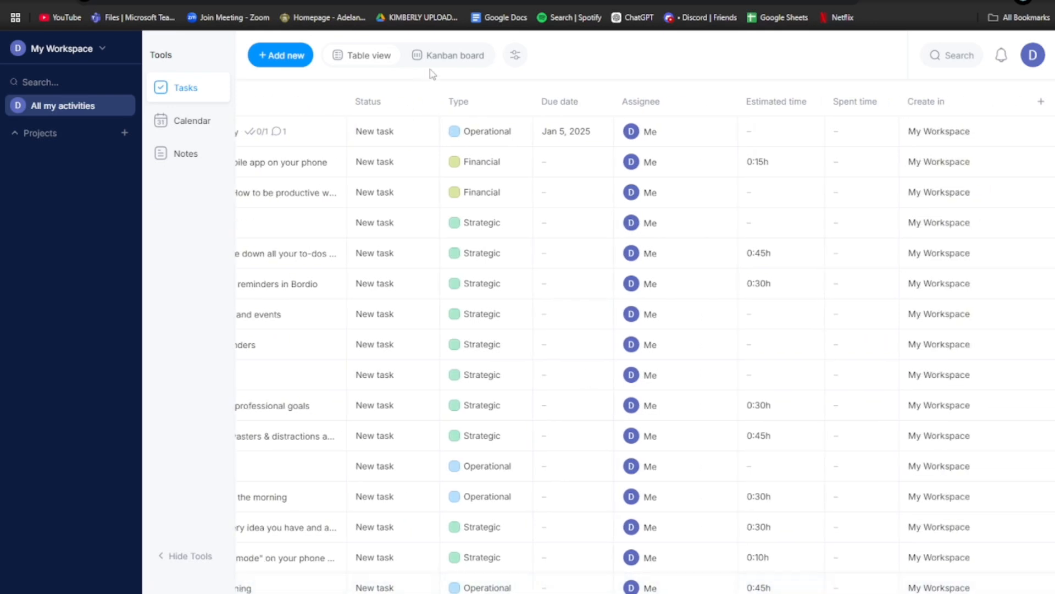
- Preview the Group/Sort grouping choices and the Notes page, then return to the Tasks table
left_click(519, 58)
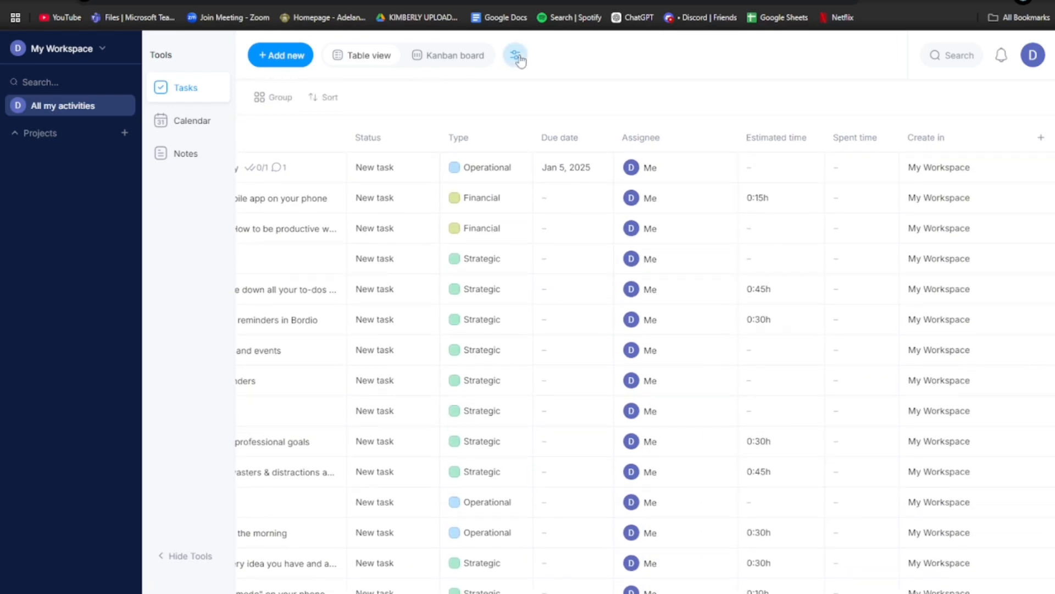
left_click(252, 105)
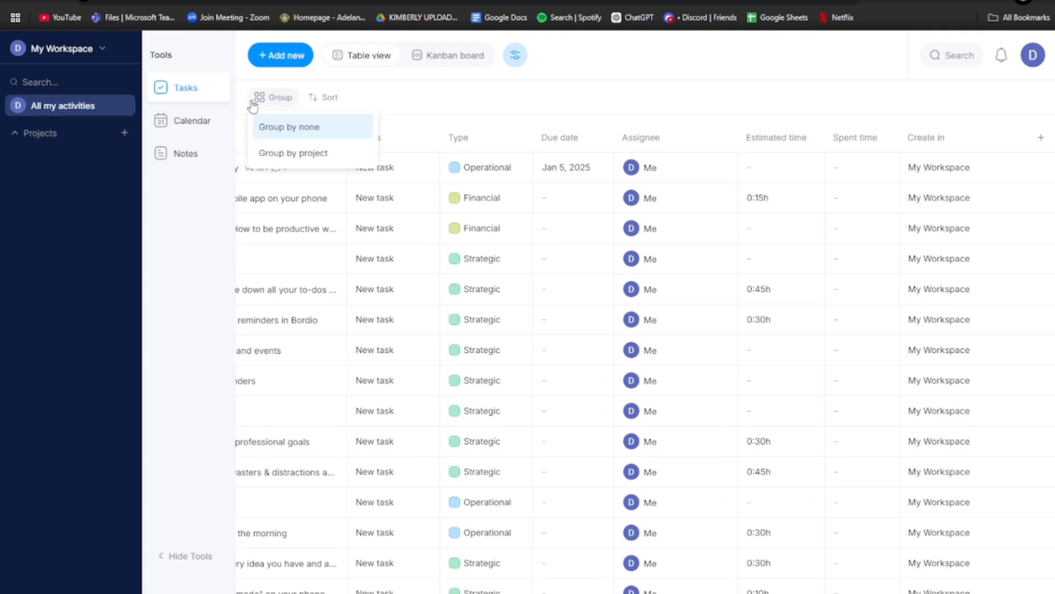
left_click(266, 100)
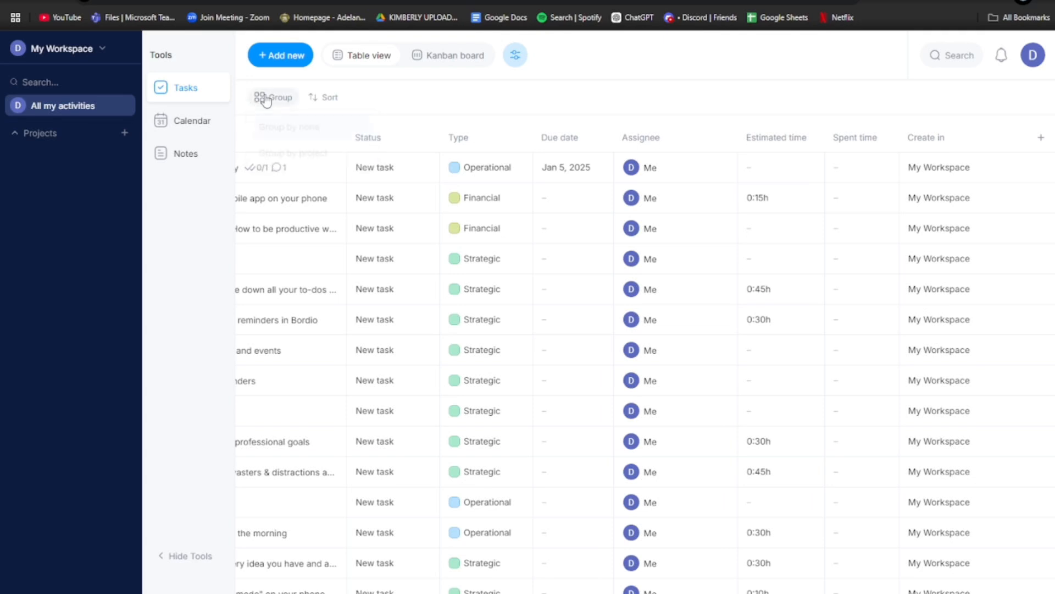
left_click(202, 157)
left_click(212, 87)
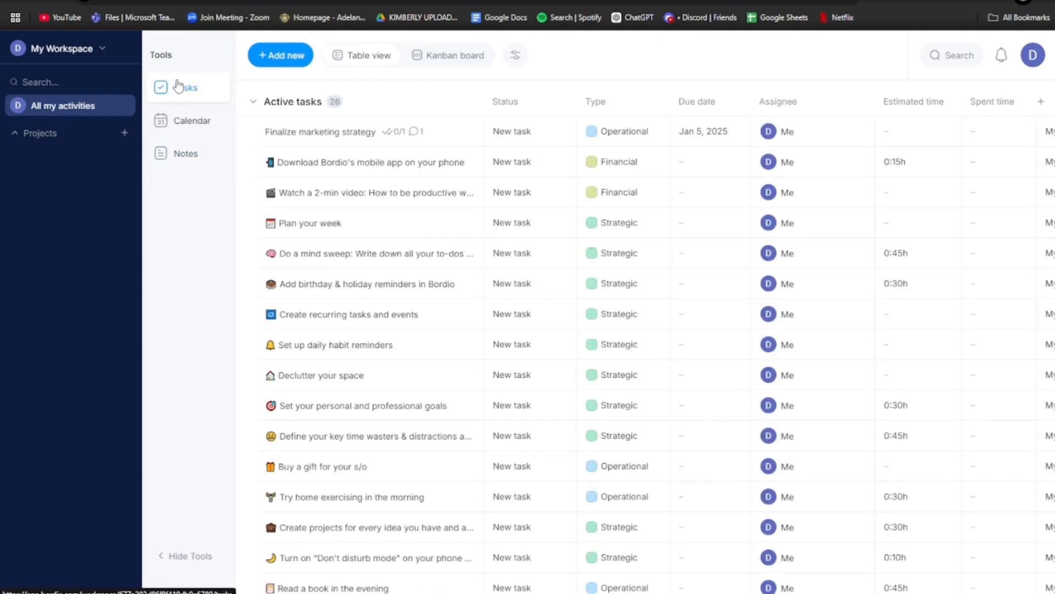
left_click(44, 54)
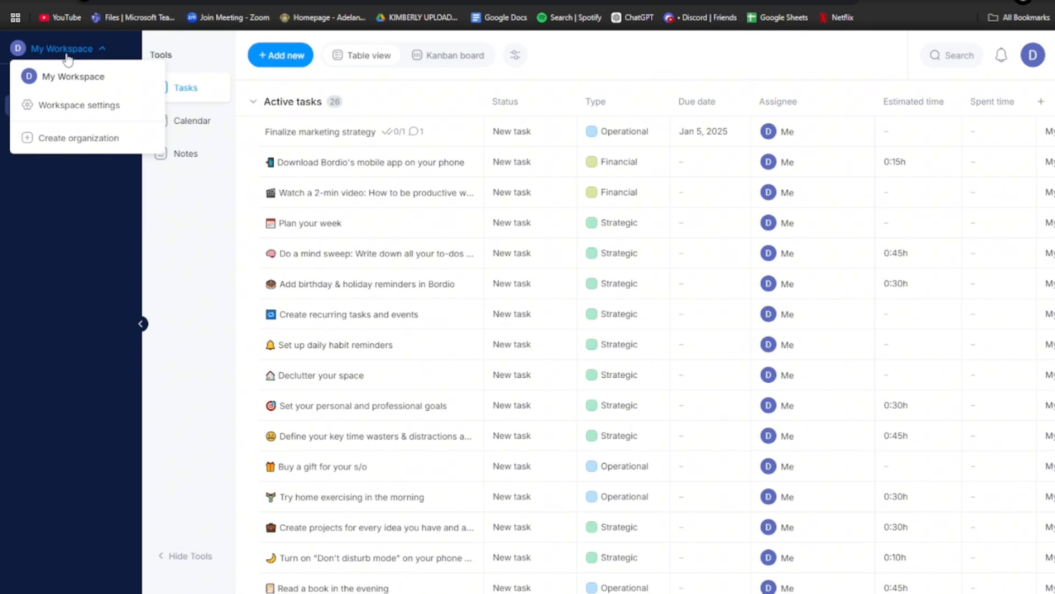
- Open Workspace settings from the My Workspace dropdown and scroll through them
left_click(98, 55)
left_click(98, 55)
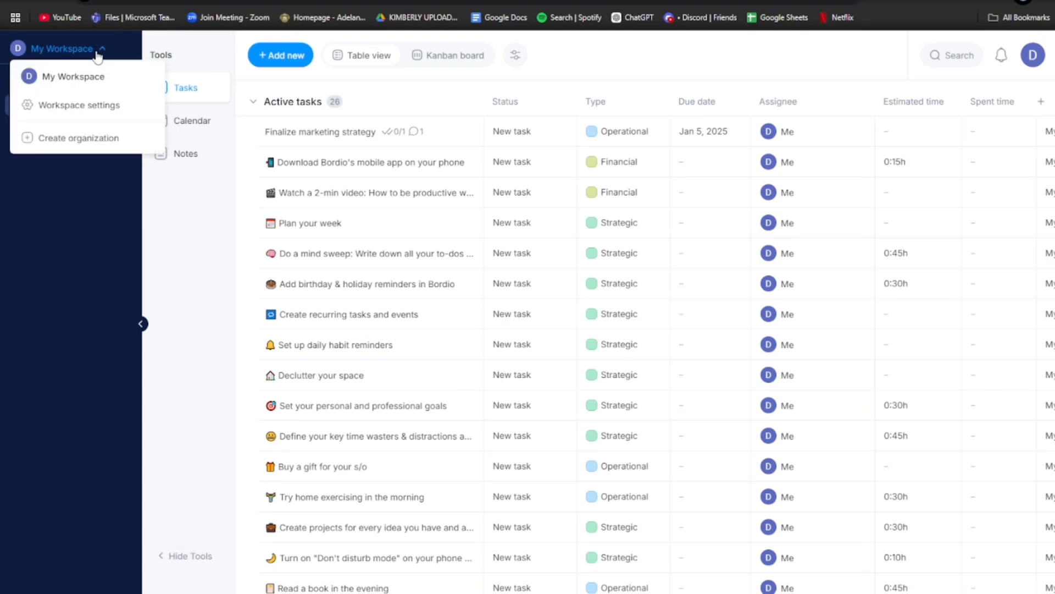
left_click(100, 105)
scroll(306, 198, "down", 5)
scroll(306, 198, "down", 2)
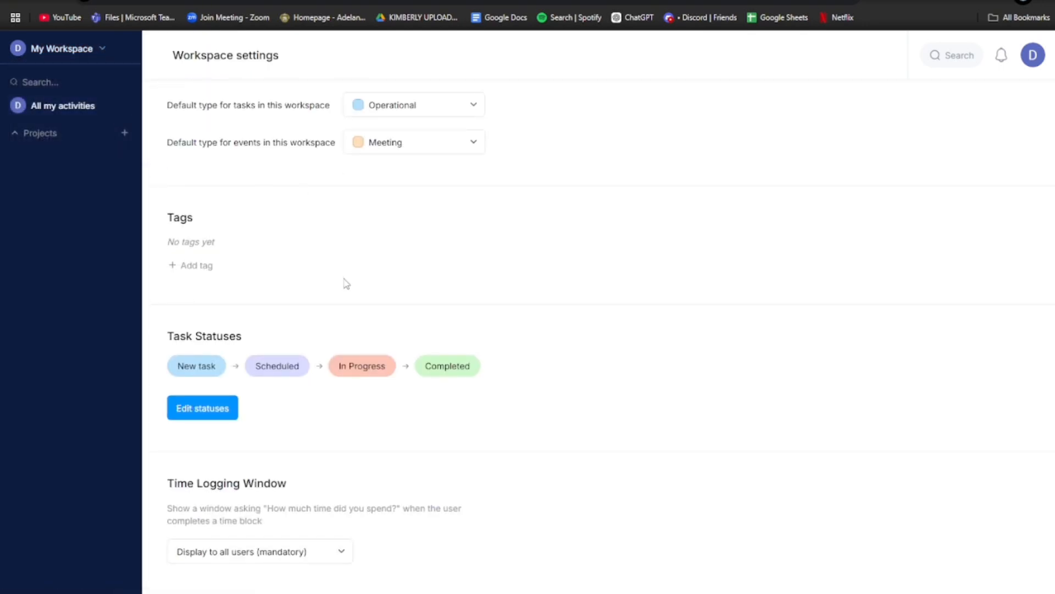
scroll(347, 283, "up", 8)
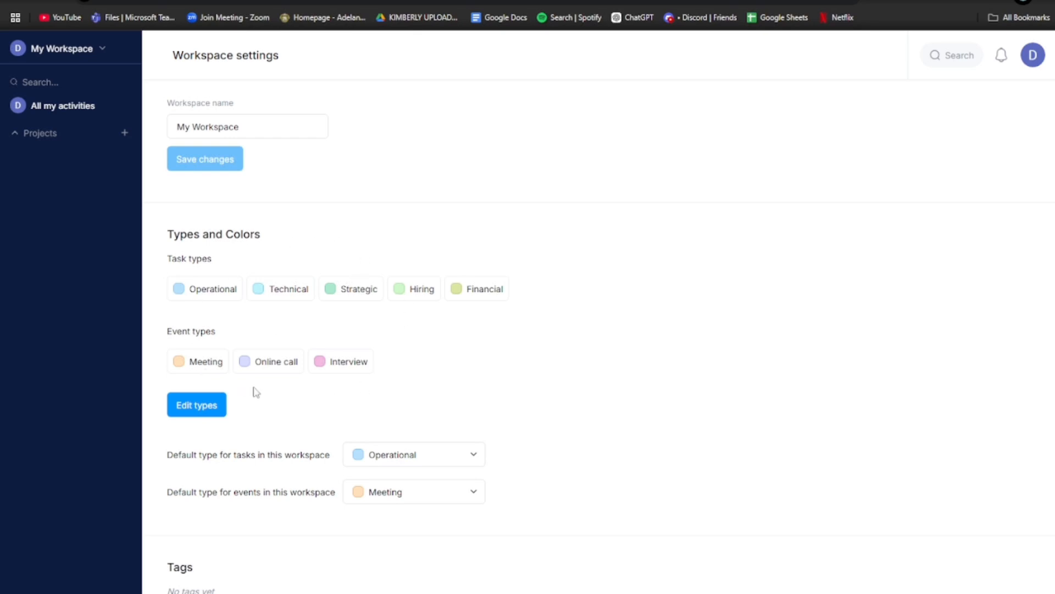
- Return to All my activities to show the January 2025 calendar and Waiting list
left_click(74, 57)
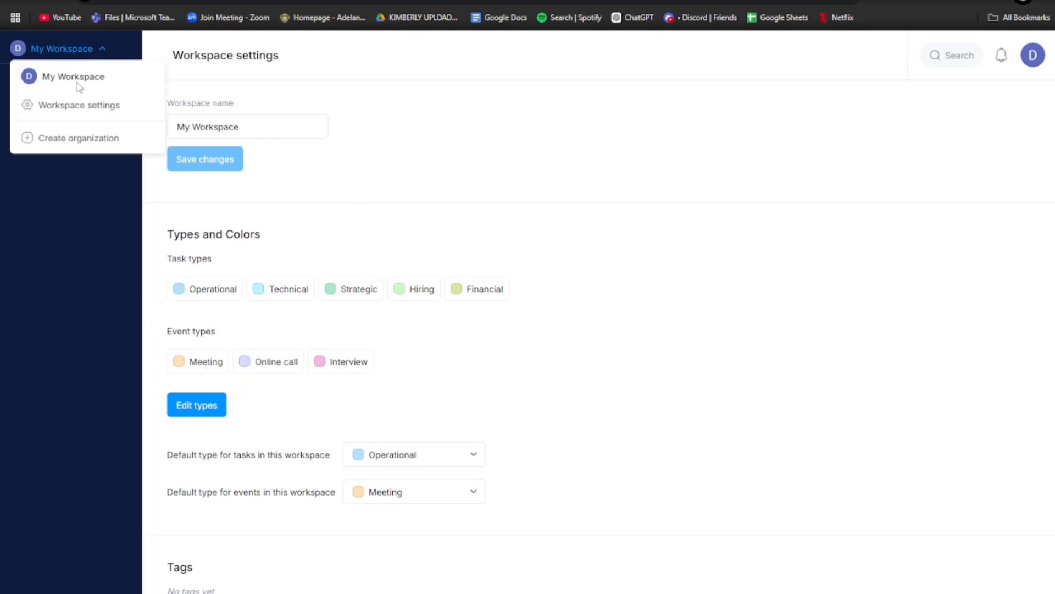
left_click(95, 48)
left_click(57, 110)
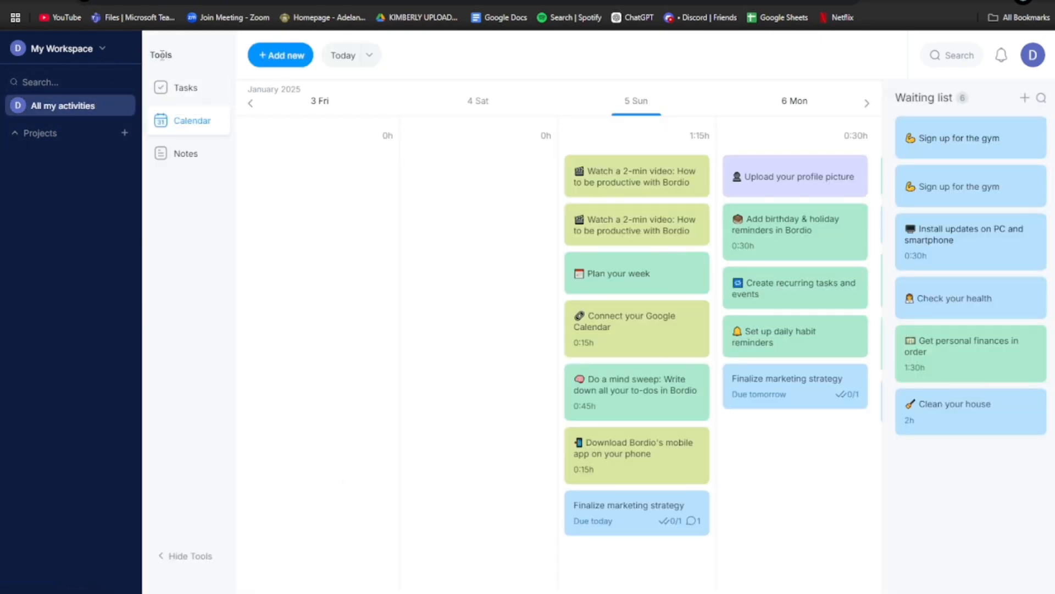
left_click(171, 89)
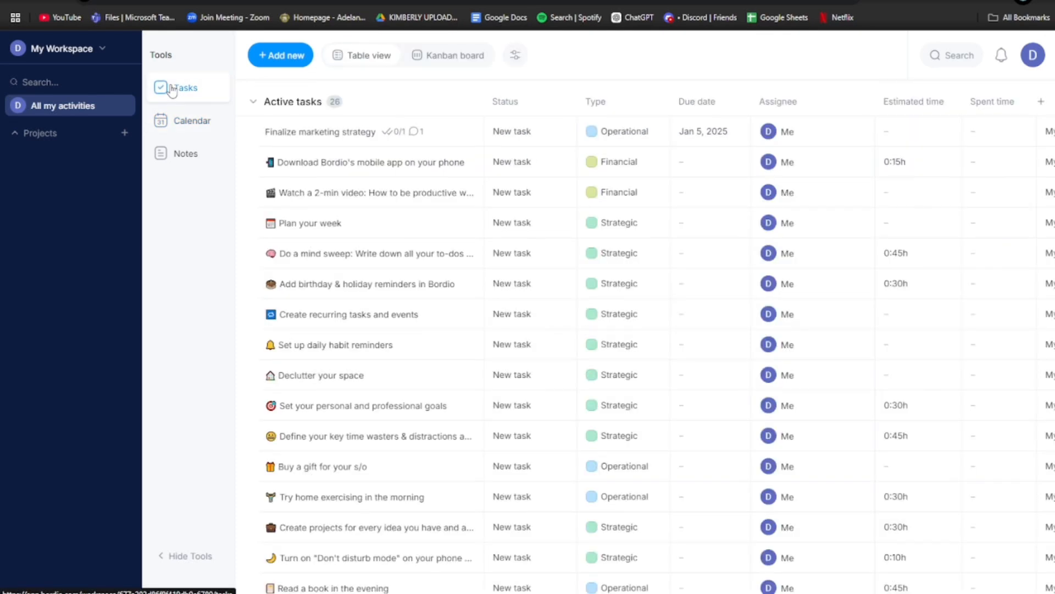
scroll(671, 330, "down", 9)
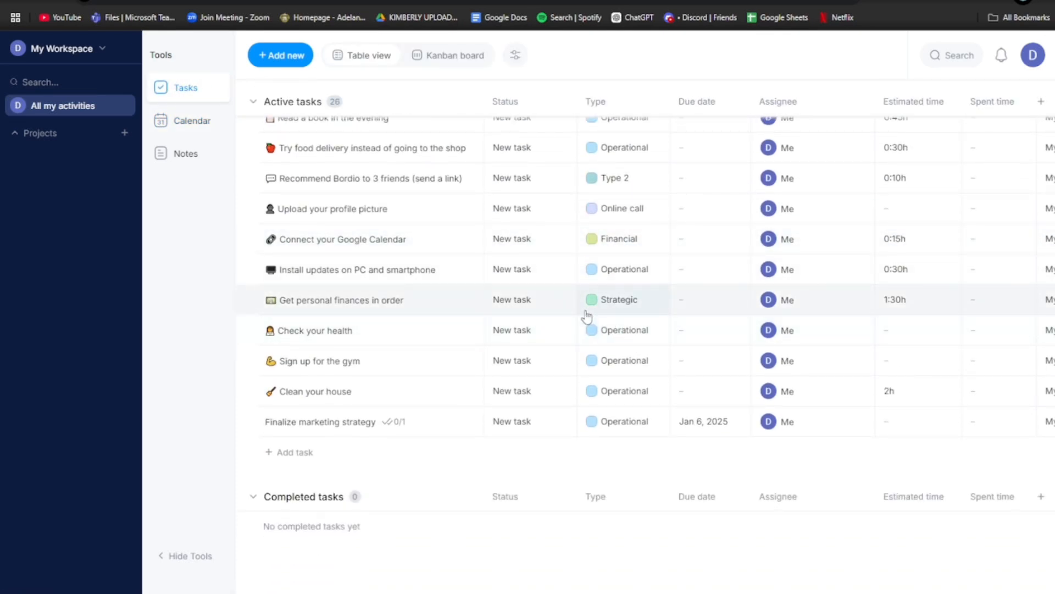
scroll(462, 302, "up", 8)
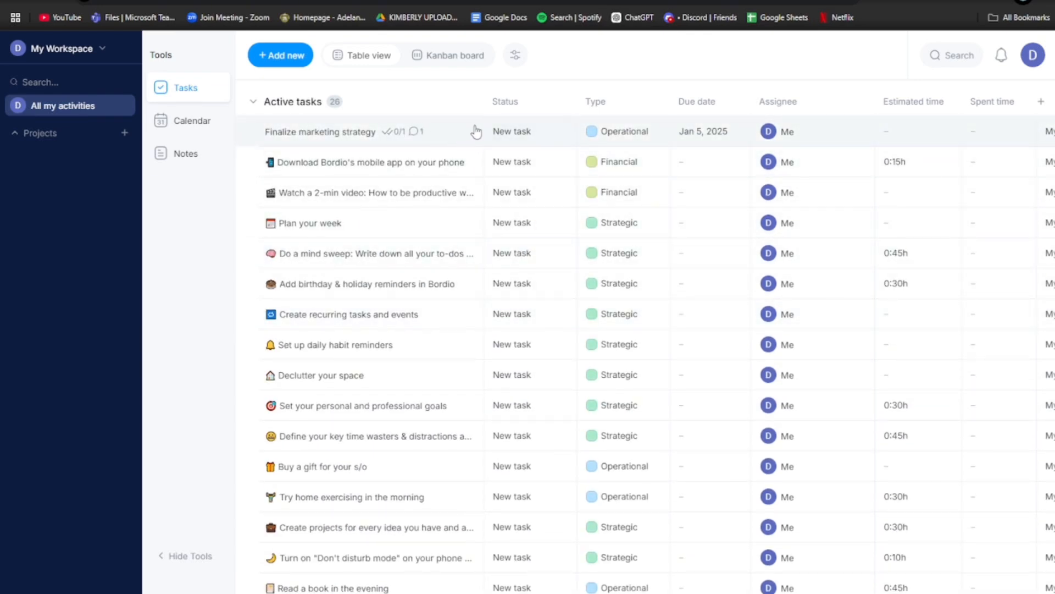
right_click(364, 137)
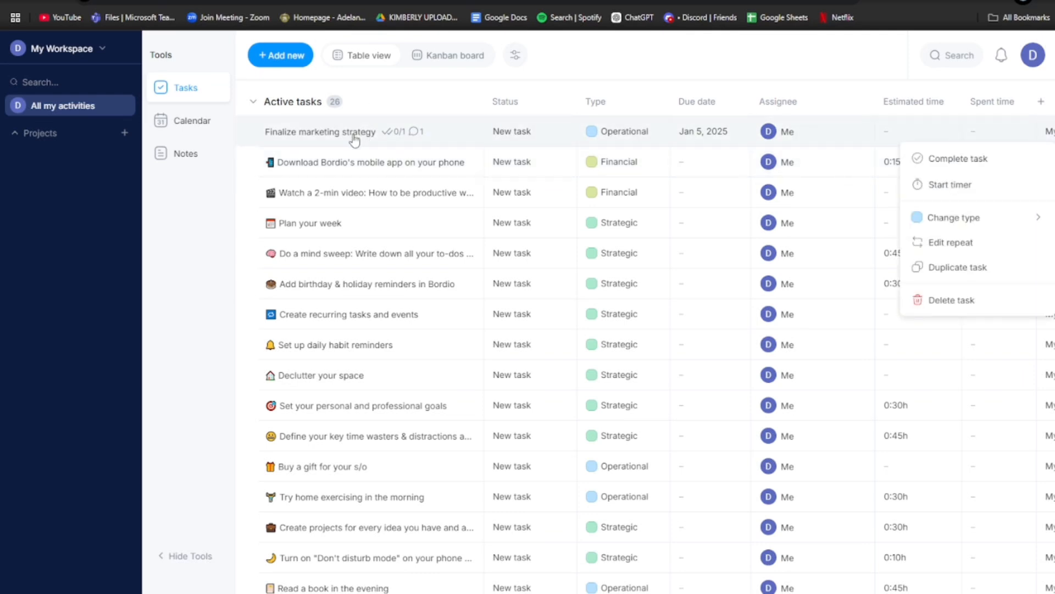
left_click(209, 133)
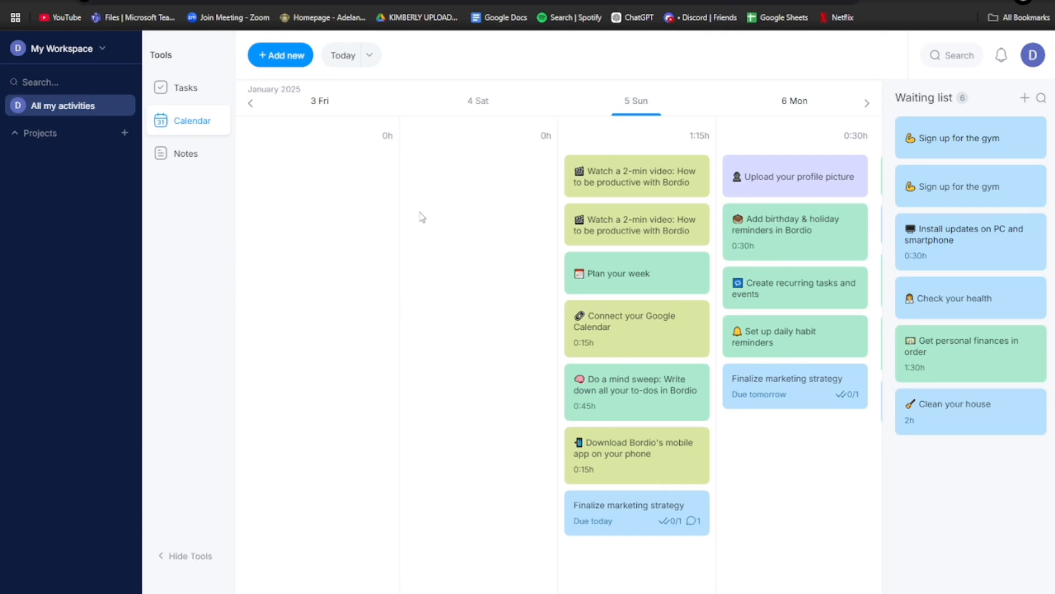
- Drag the due-today 'Finalize marketing strategy' card from Sunday 5 to Monday 6, then advance the calendar two days
mouse_move(456, 359)
scroll(447, 490, "down", 1)
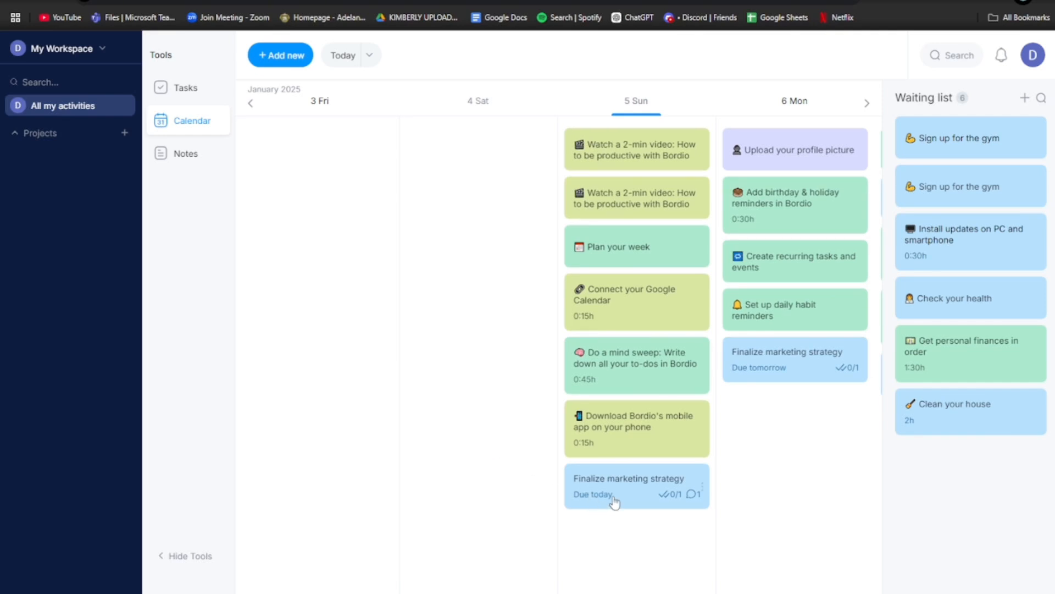
left_click_drag(614, 501, 737, 432)
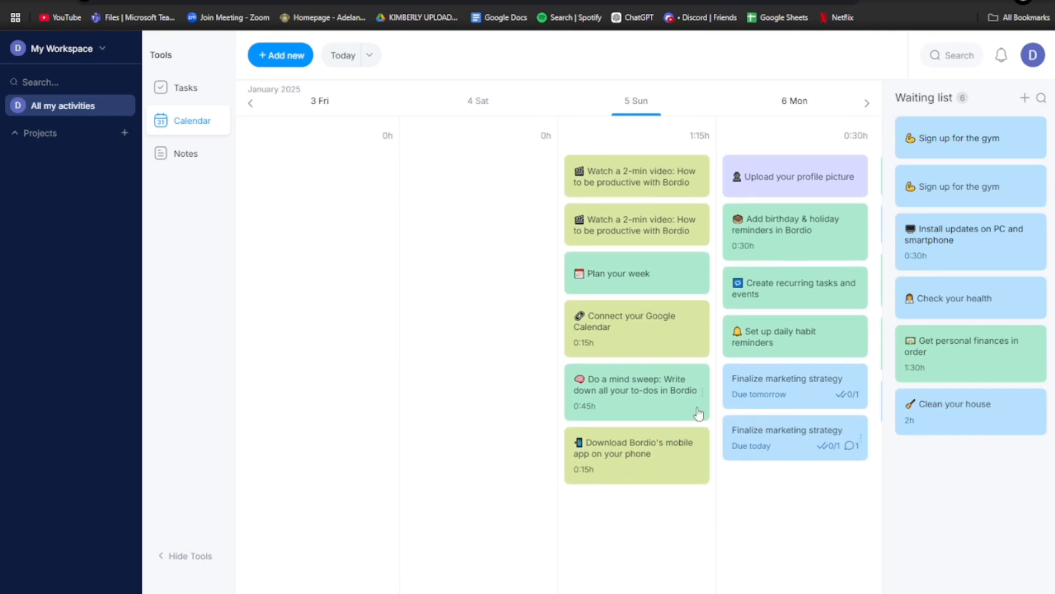
left_click(868, 104)
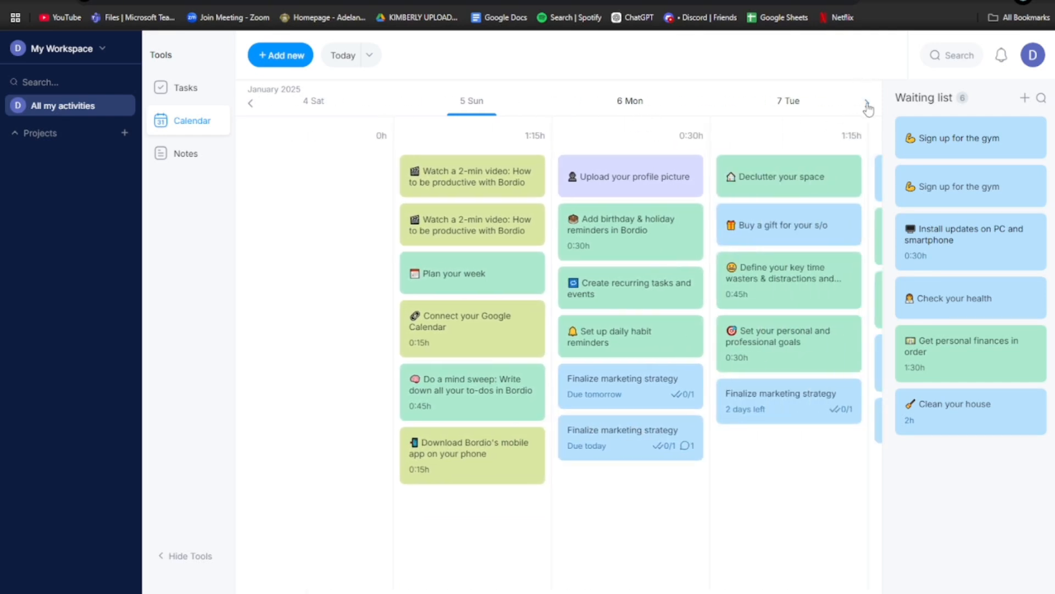
left_click(868, 104)
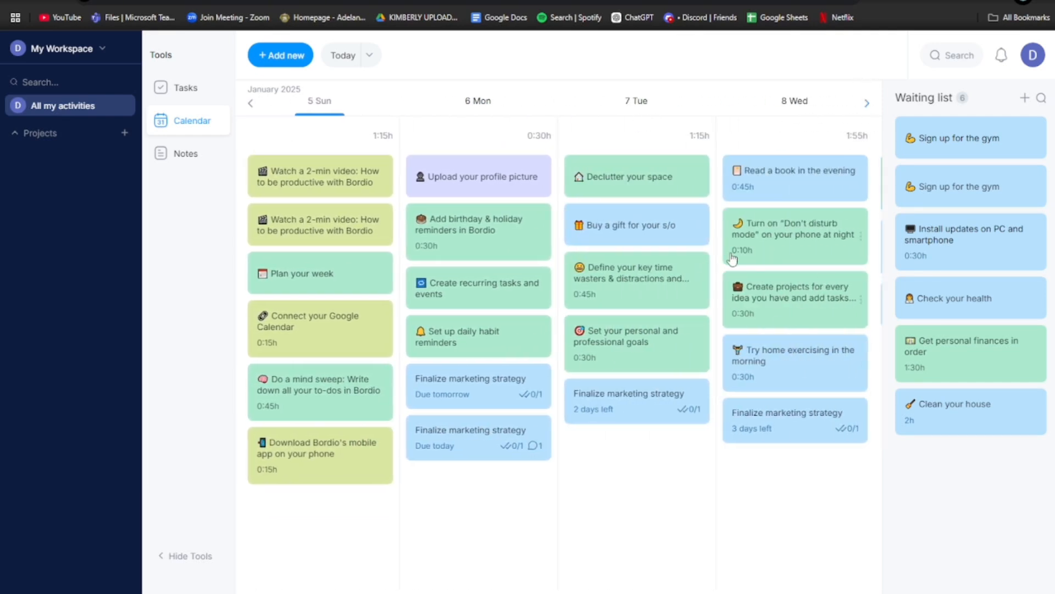